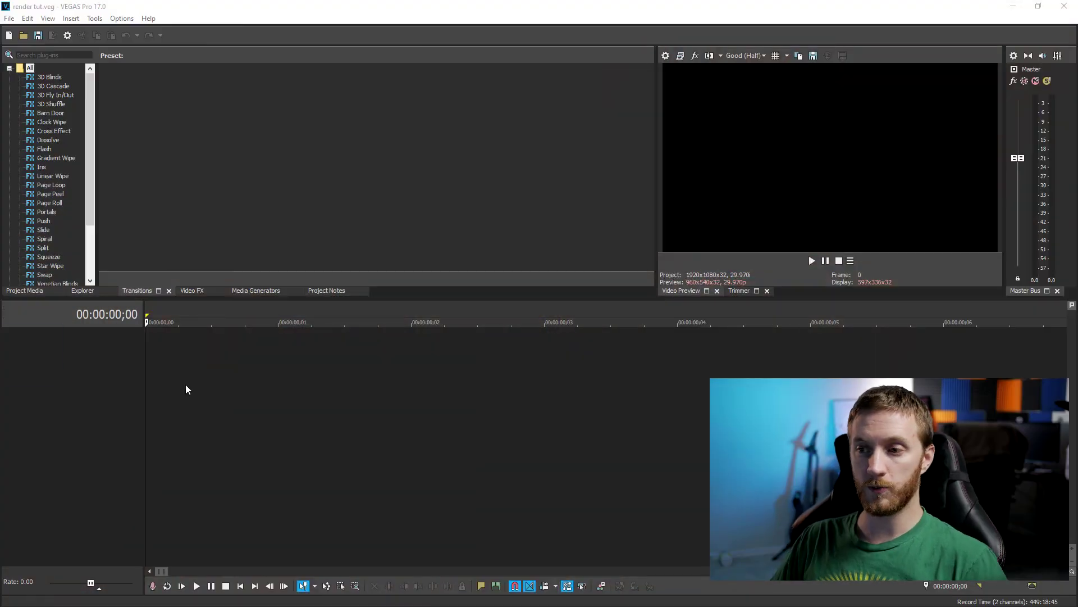
- Add clip GX012390 to the timeline and match the project to 1920x1080, 239.760p
{"action": "left_click_drag", "start_coordinate": [189, 379], "coordinate": [187, 365]}
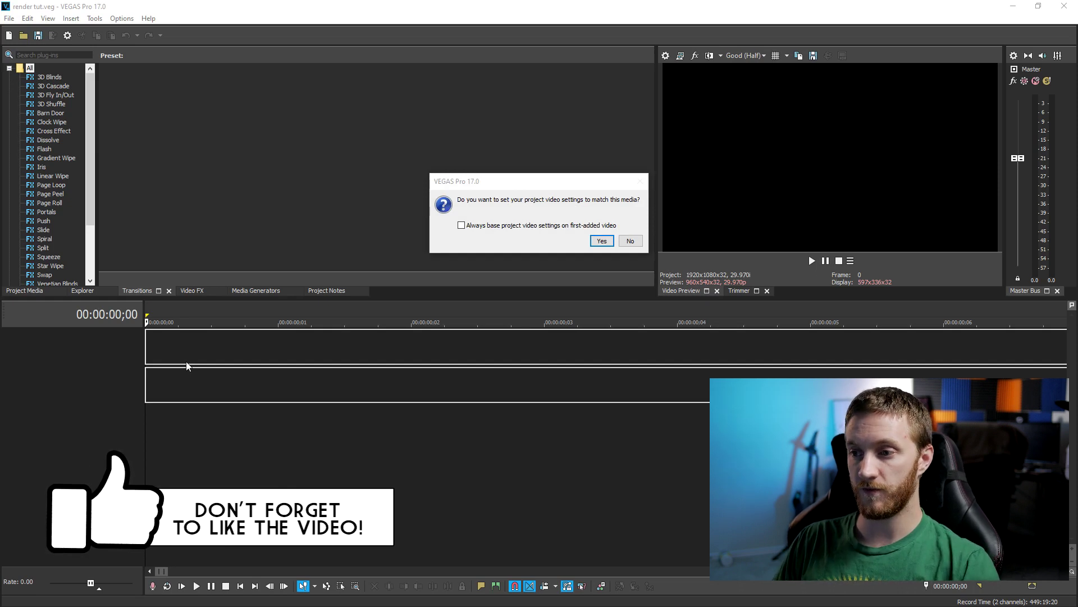
{"action": "left_click", "coordinate": [601, 240]}
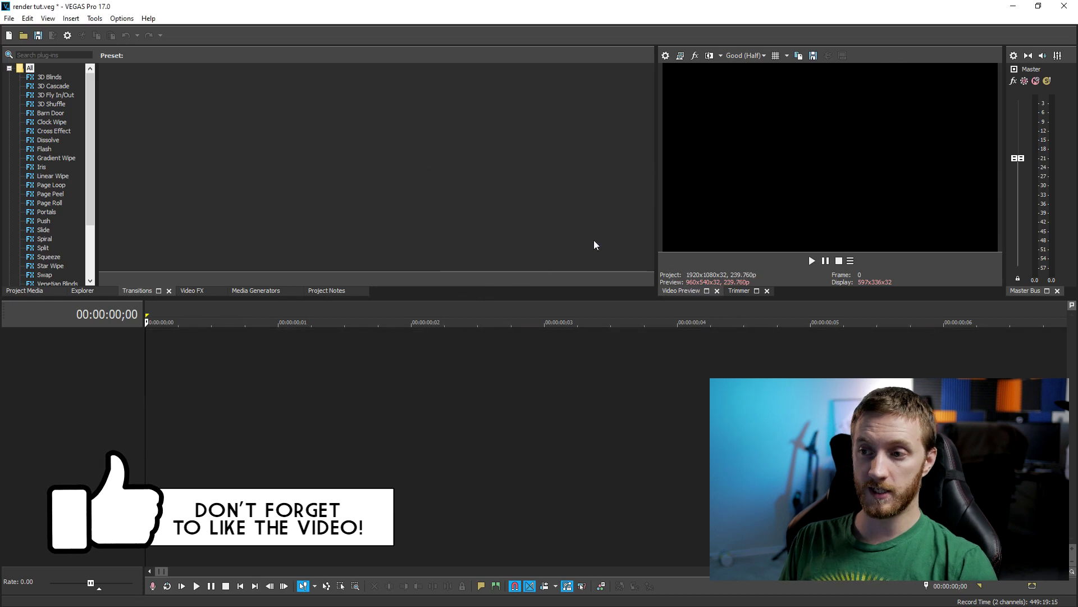
{"action": "scroll", "coordinate": [319, 352], "scroll_direction": "down", "scroll_amount": 10}
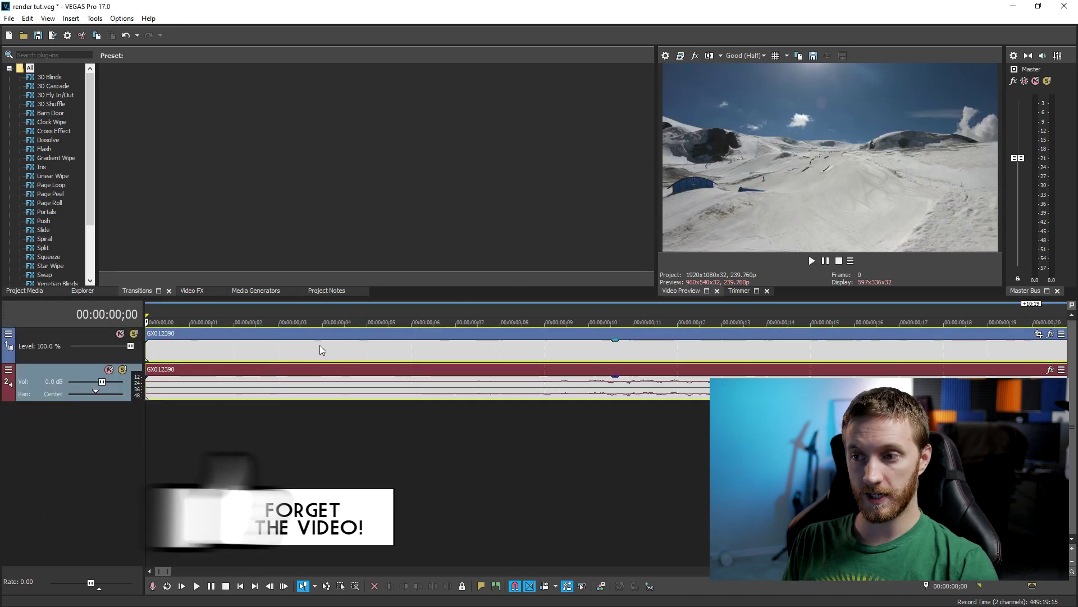
{"action": "scroll", "coordinate": [310, 352], "scroll_direction": "up", "scroll_amount": 6}
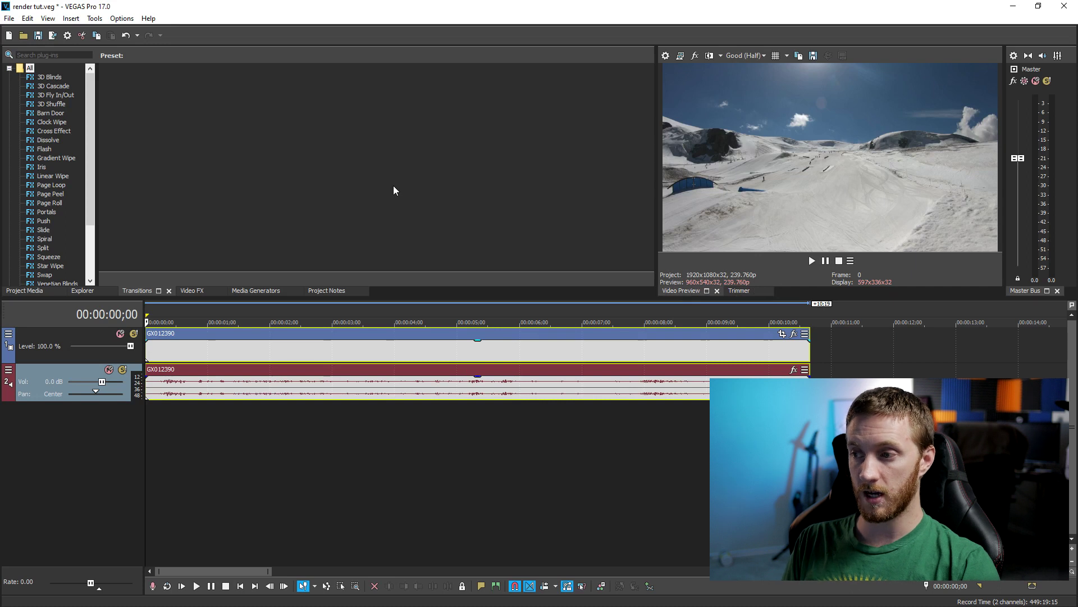
- In Project Properties, replace the 239.760 frame rate with 61 fps
{"action": "left_click", "coordinate": [8, 19]}
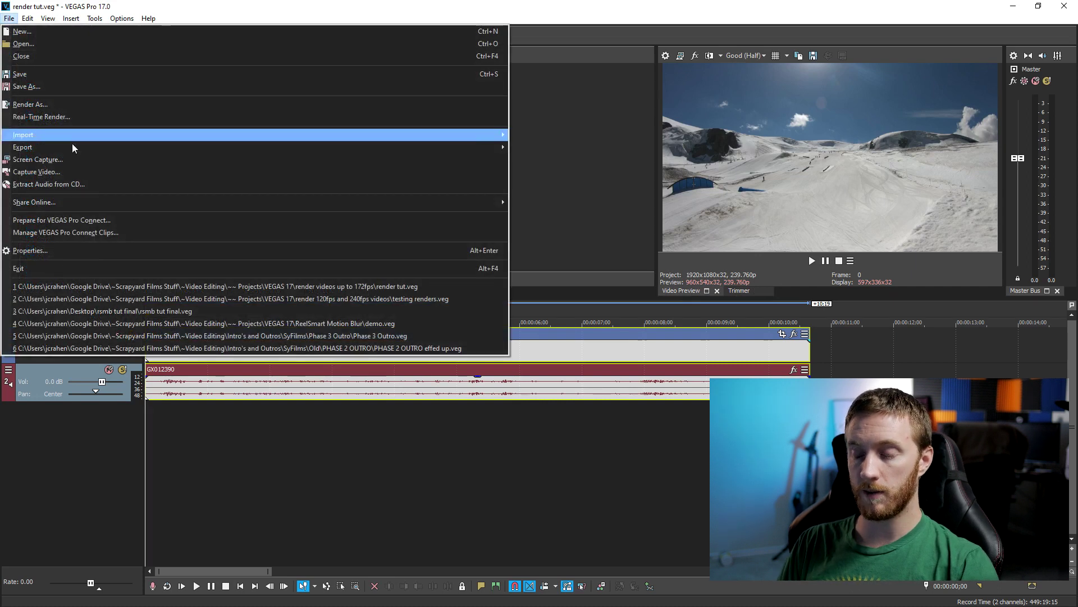
{"action": "left_click", "coordinate": [66, 251]}
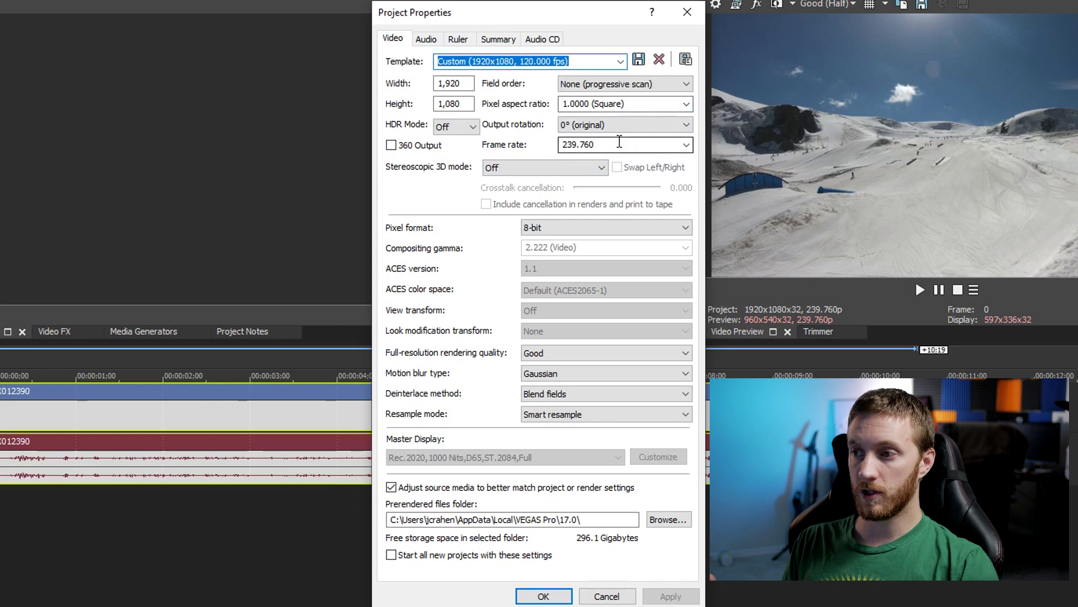
{"action": "left_click", "coordinate": [686, 145]}
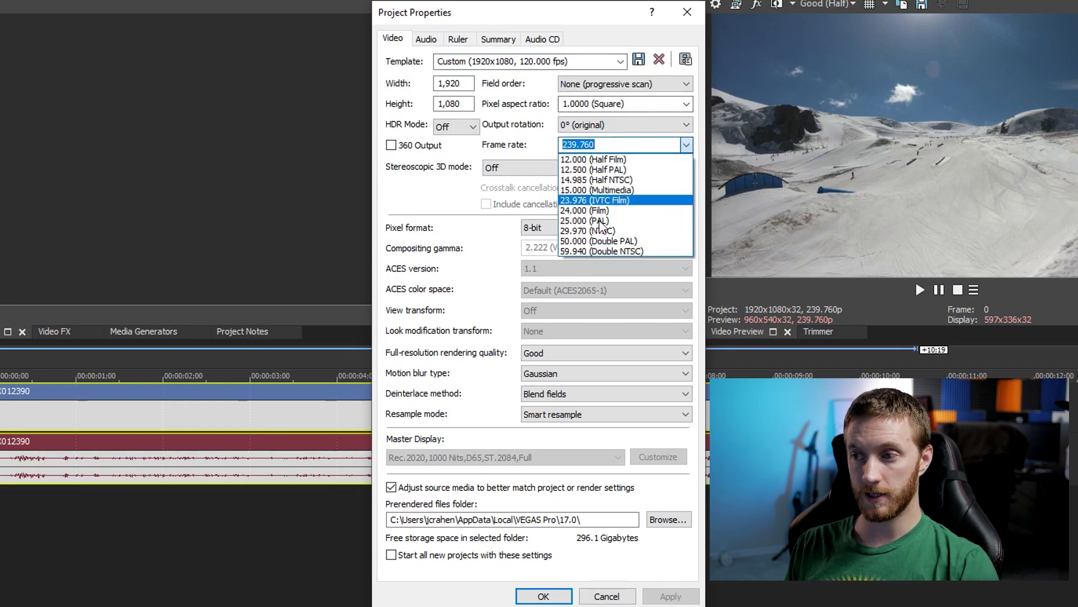
{"action": "left_click", "coordinate": [687, 145]}
{"action": "left_click", "coordinate": [630, 145]}
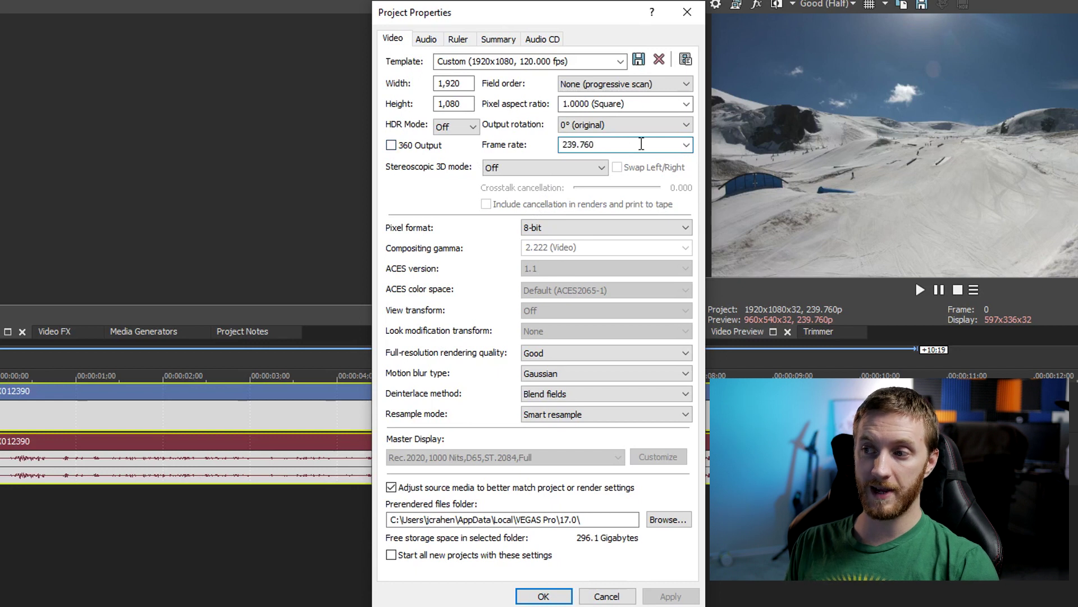
{"action": "left_click_drag", "start_coordinate": [641, 144], "coordinate": [546, 144]}
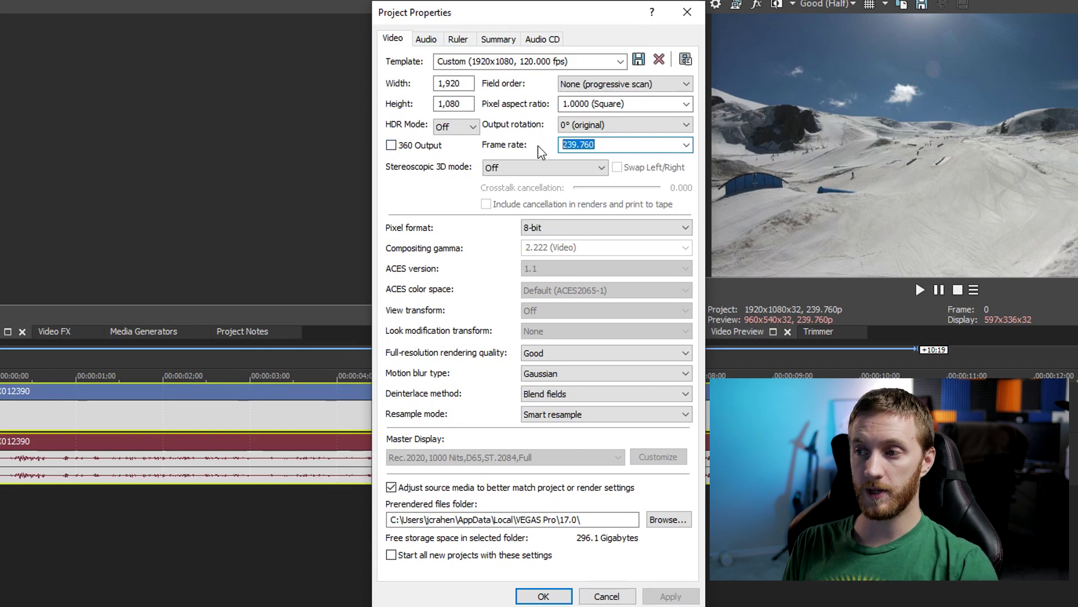
{"action": "type", "text": "61"}
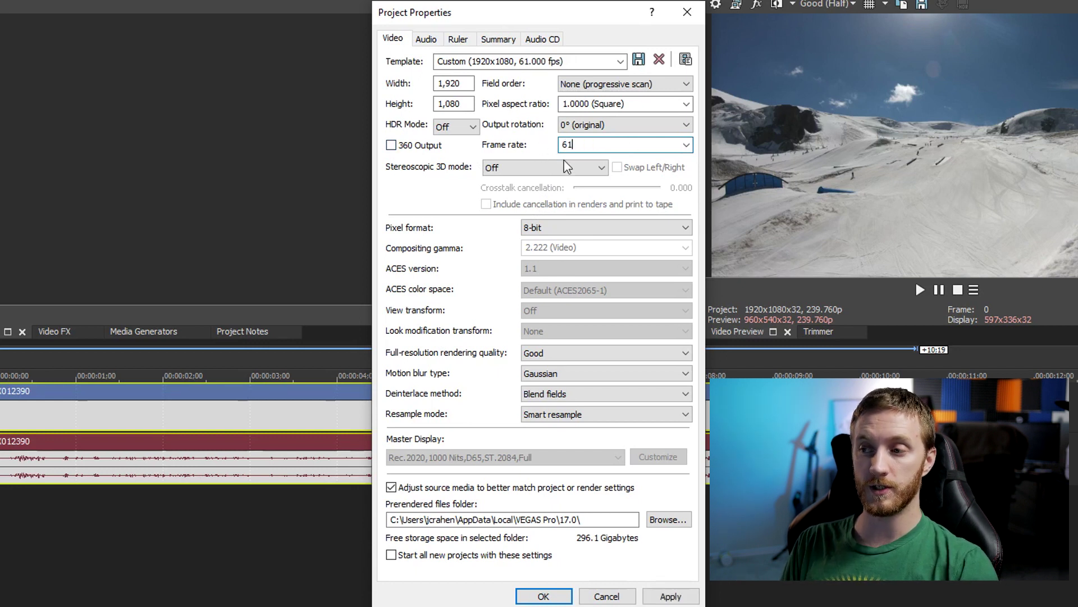
{"action": "key", "text": "Tab"}
- Try frame rates 100, 172 and 240, which cap at 120.000
{"action": "key", "text": "shift+Tab"}
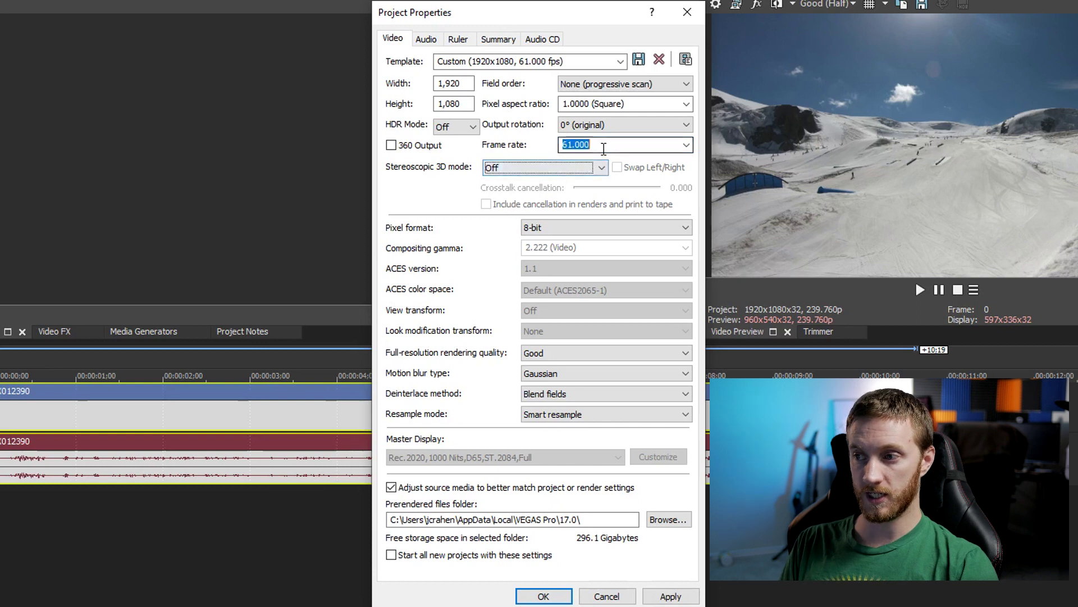
{"action": "type", "text": "100"}
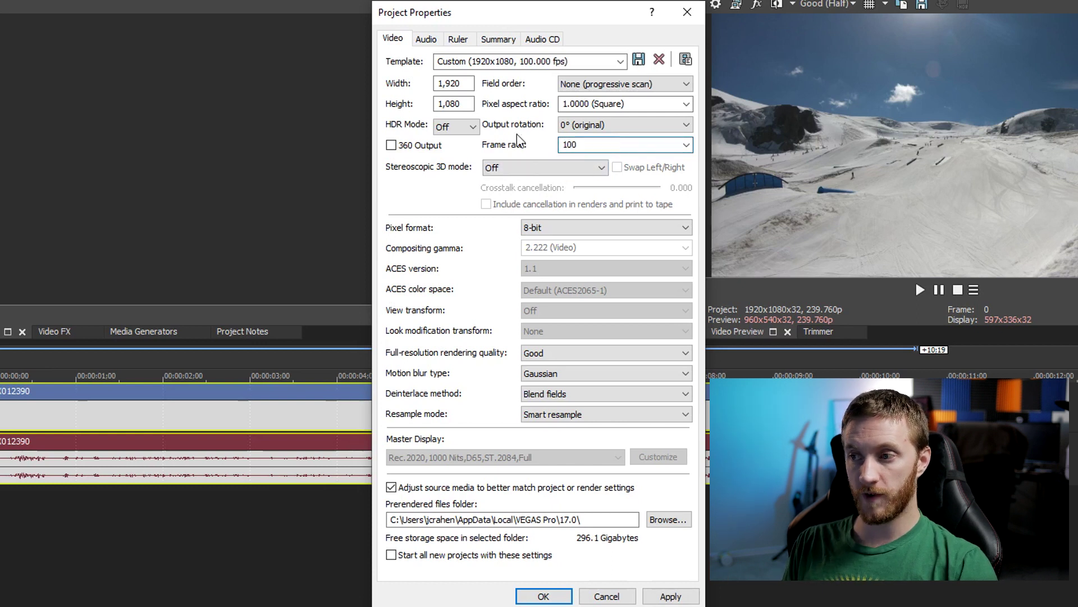
{"action": "key", "text": "Tab"}
{"action": "key", "text": "shift+Tab"}
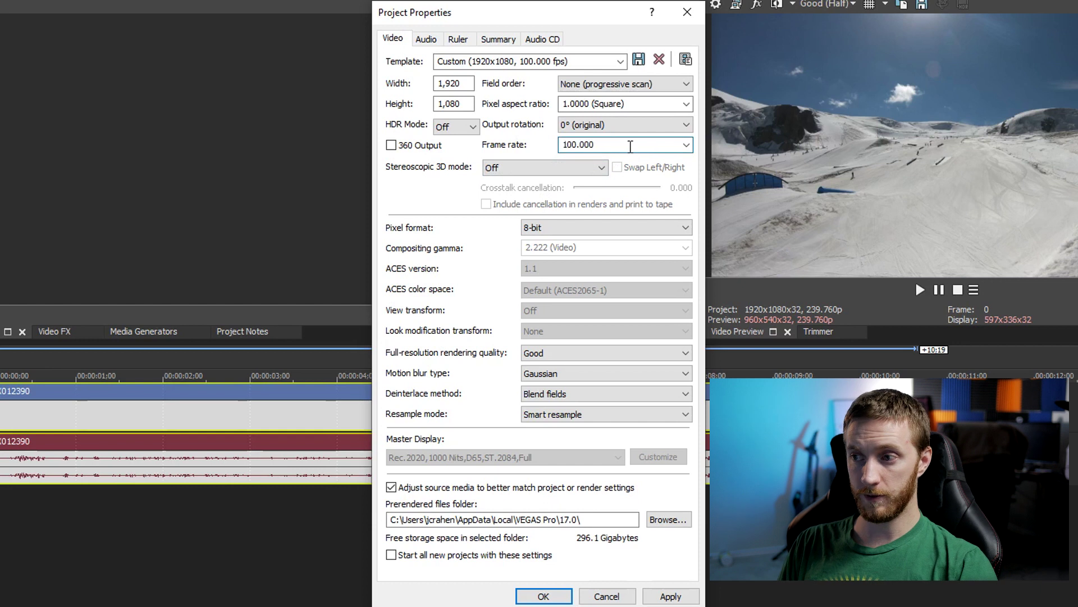
{"action": "type", "text": "172"}
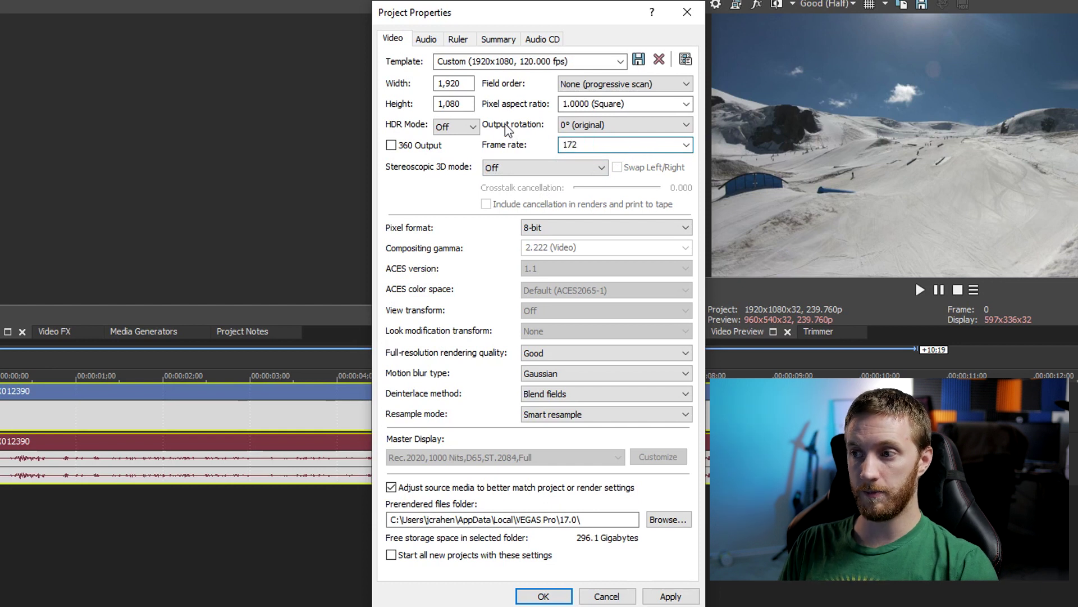
{"action": "key", "text": "Tab"}
{"action": "double_click", "coordinate": [617, 145]}
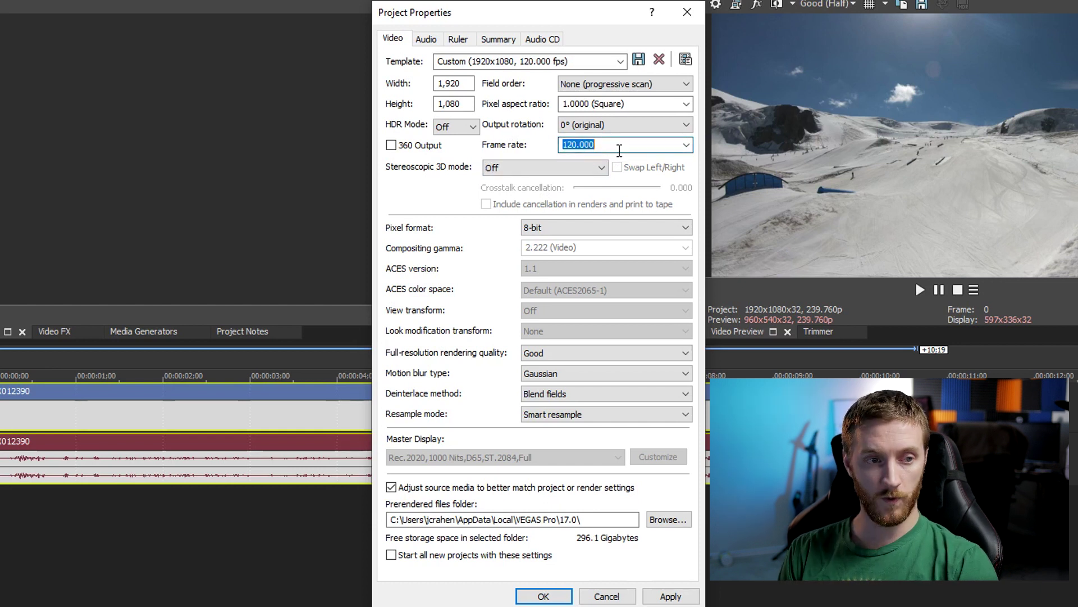
{"action": "type", "text": "240"}
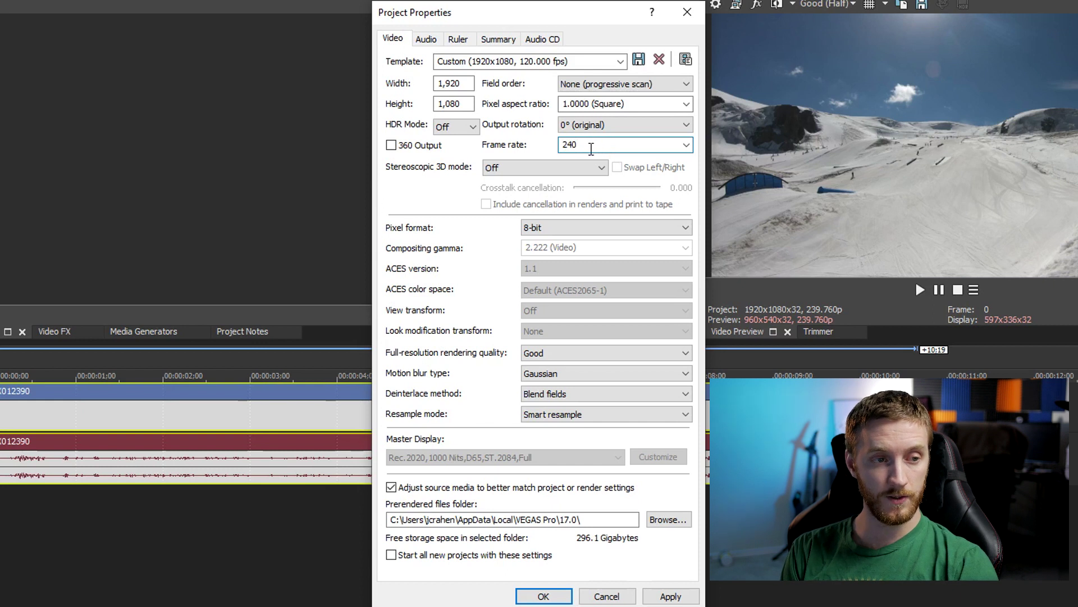
{"action": "key", "text": "Tab"}
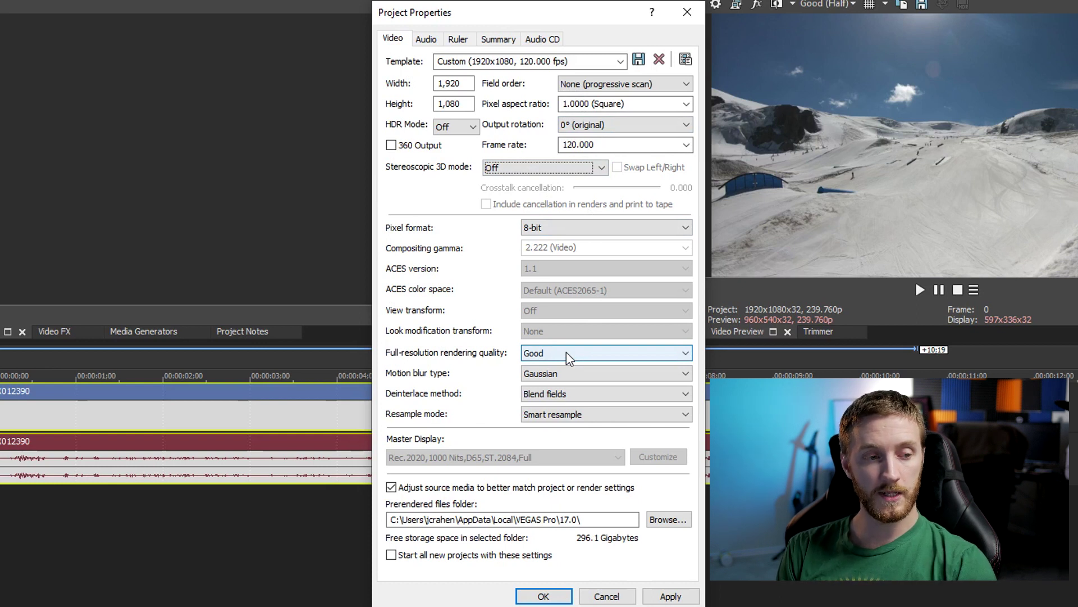
- Disable resampling, set full-resolution rendering quality to Best, and apply the settings
{"action": "left_click", "coordinate": [584, 414]}
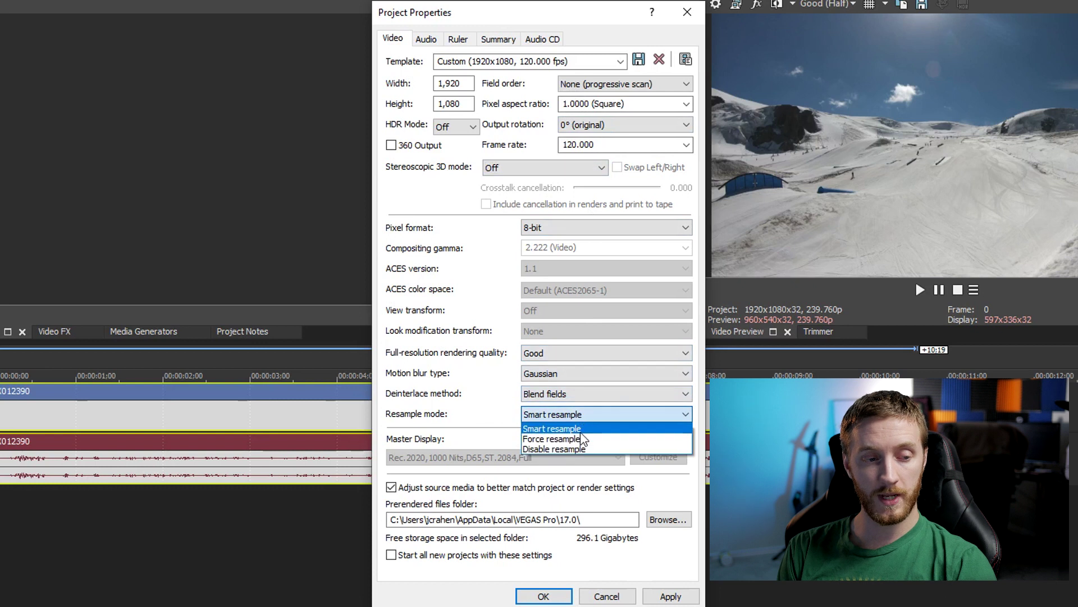
{"action": "left_click", "coordinate": [576, 450]}
{"action": "left_click", "coordinate": [557, 354]}
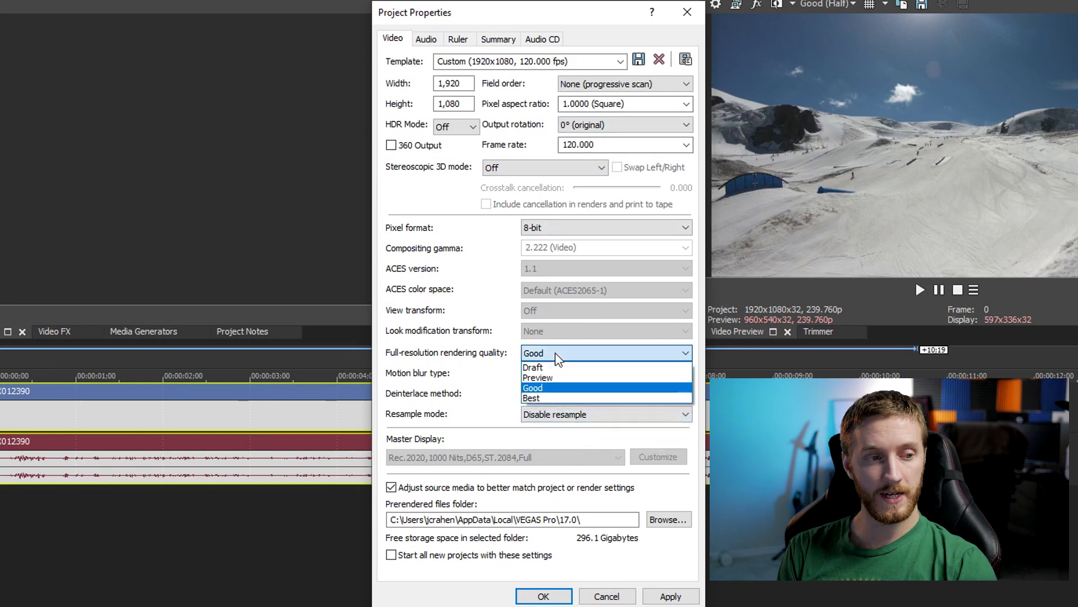
{"action": "left_click", "coordinate": [545, 398]}
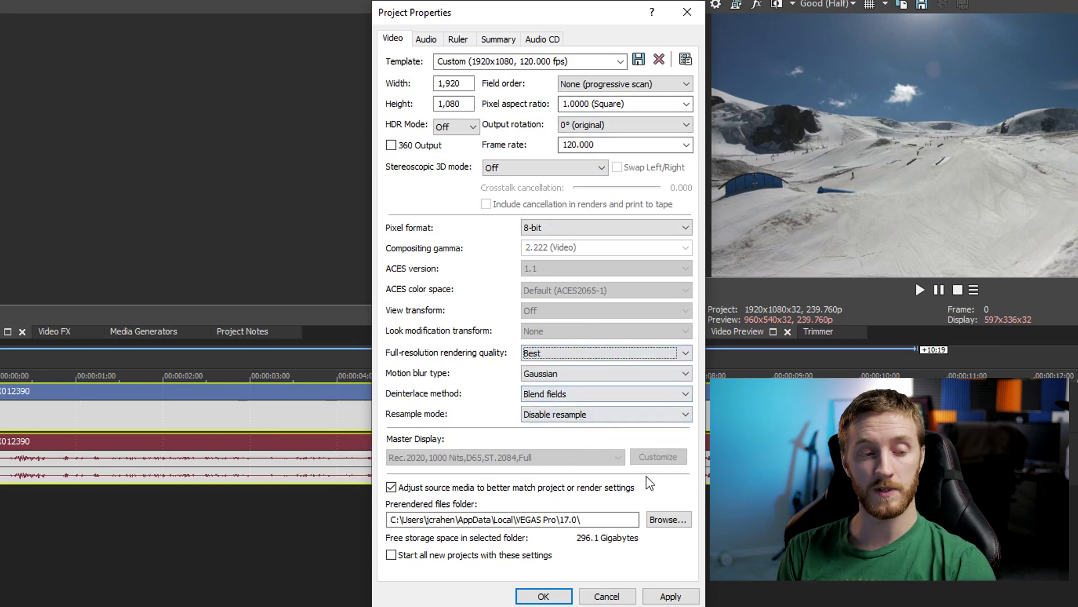
{"action": "left_click", "coordinate": [671, 592]}
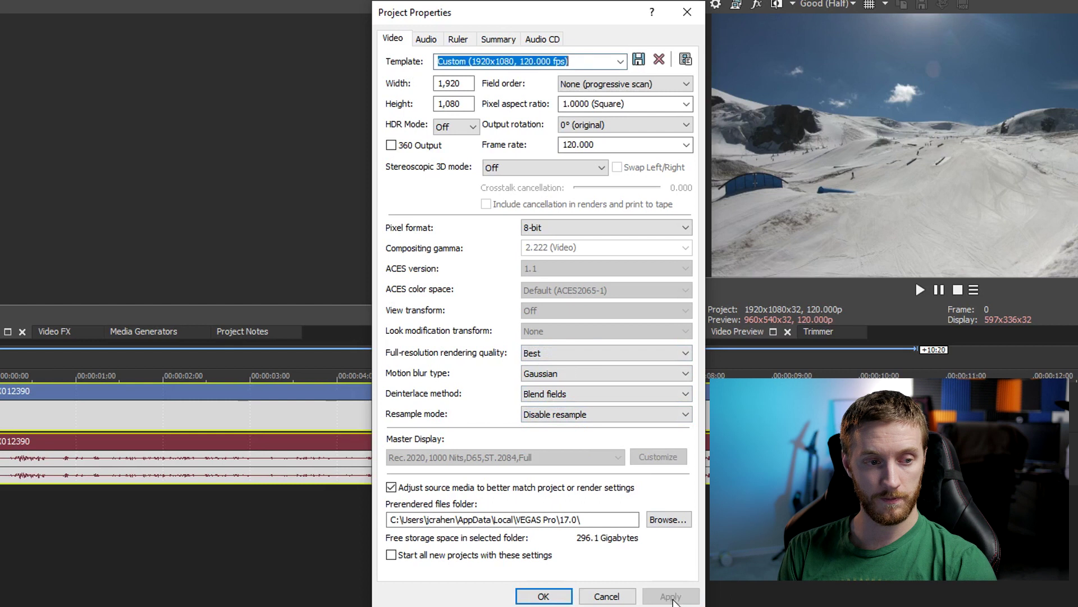
{"action": "left_click", "coordinate": [545, 596]}
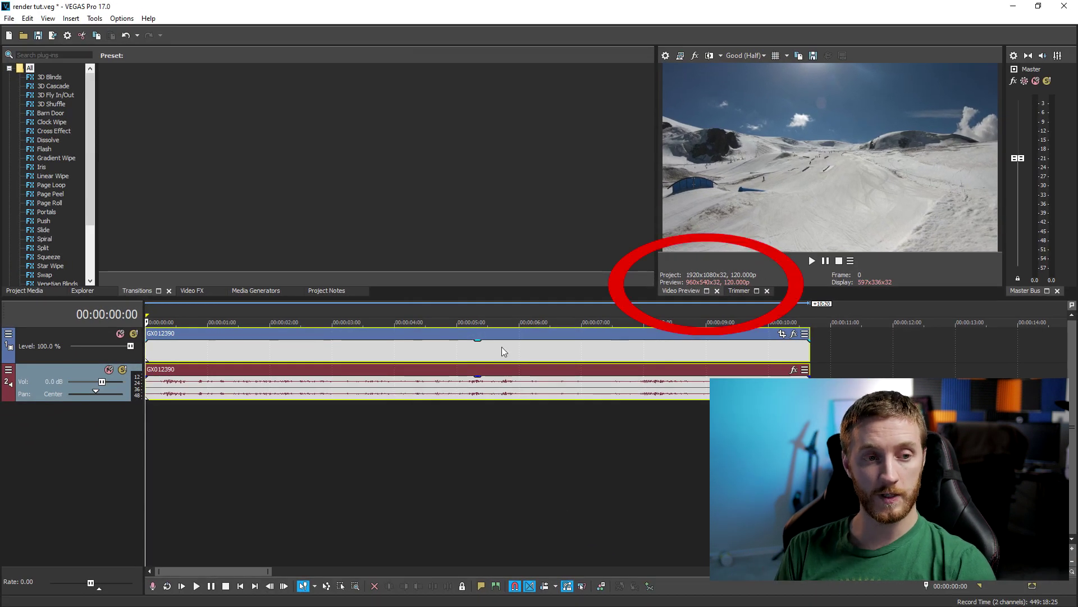
- Play the ski clip from 00:00:04:10
{"action": "left_click", "coordinate": [416, 349]}
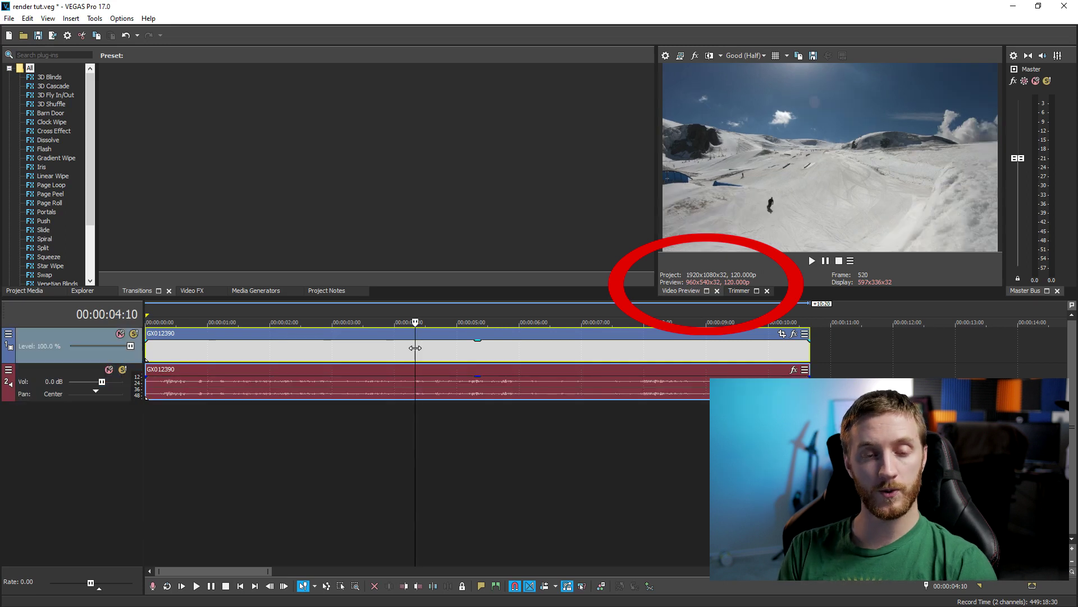
{"action": "key", "text": "space"}
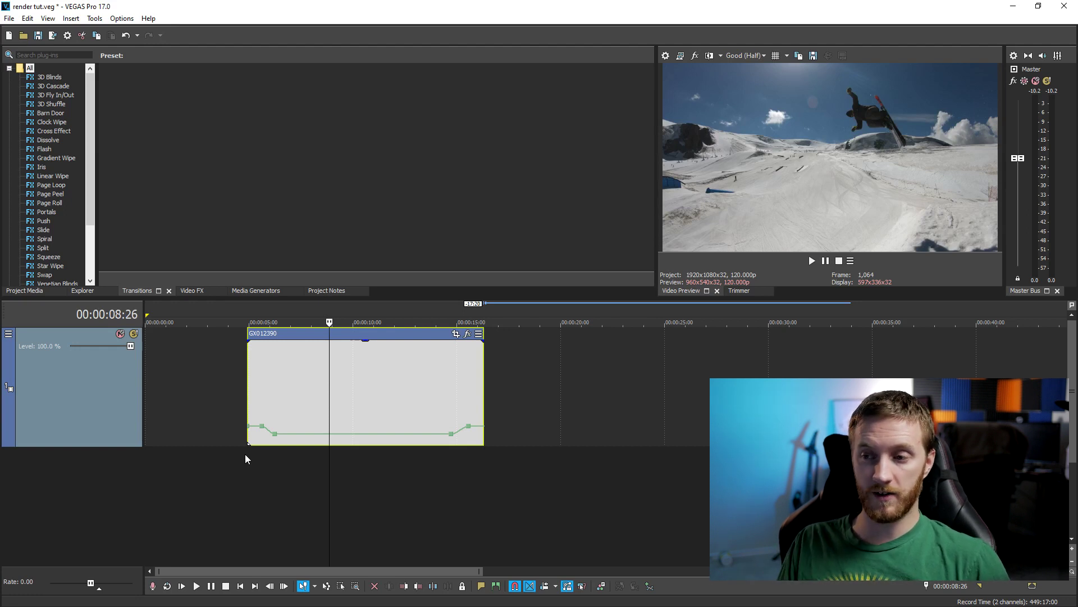
- Set a time selection spanning the whole GX012390 clip
{"action": "left_click", "coordinate": [289, 456]}
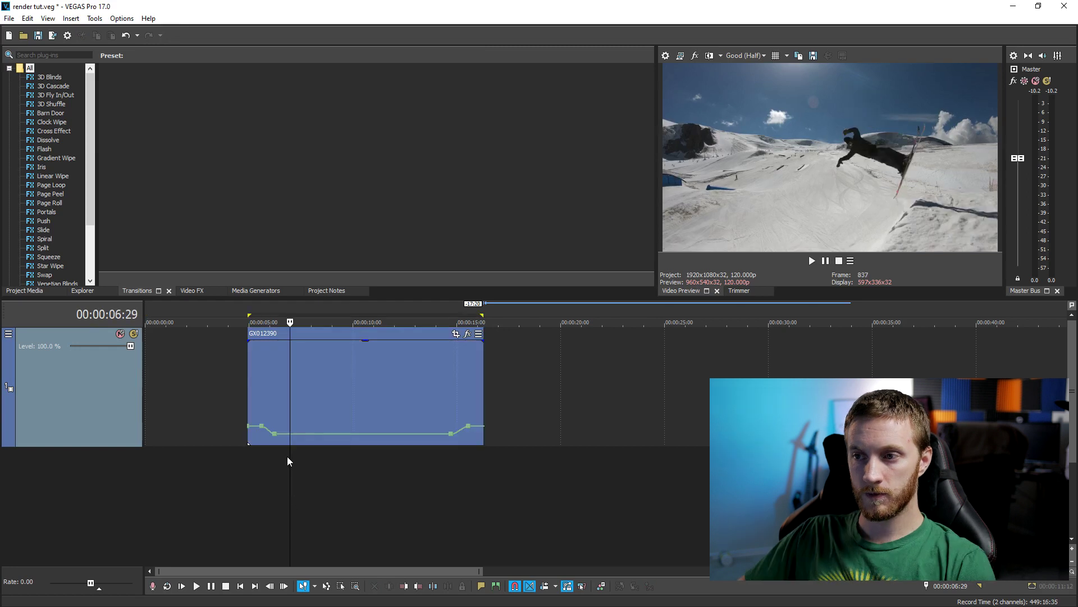
{"action": "double_click", "coordinate": [341, 361]}
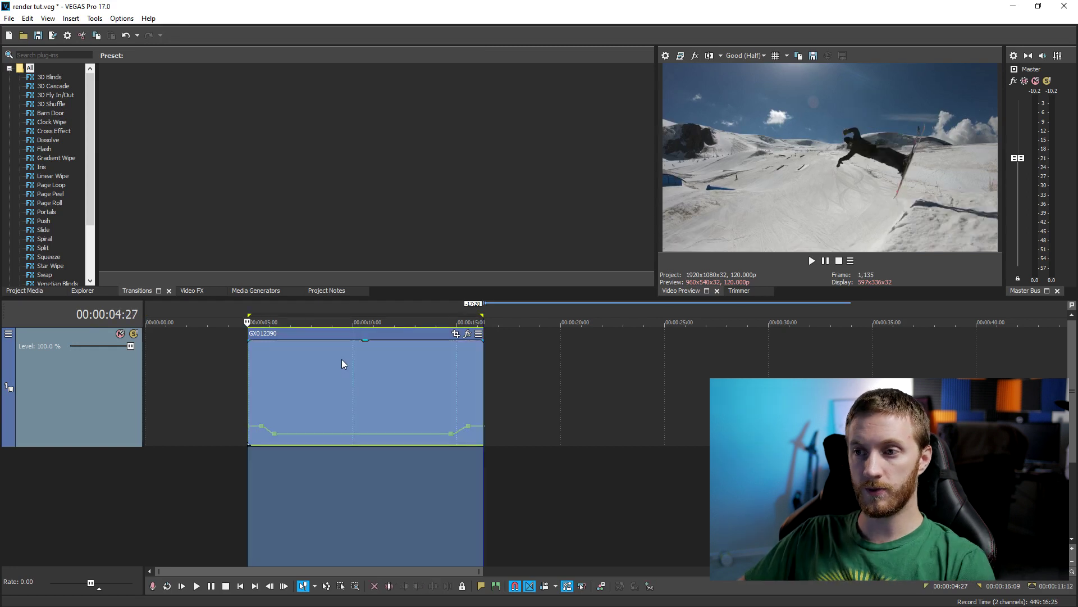
{"action": "left_click", "coordinate": [9, 18]}
- In Render As, compare Intel QSV and AMD VCE variants, then choose Internet HD 1080p 59.94 fps
{"action": "left_click", "coordinate": [30, 104]}
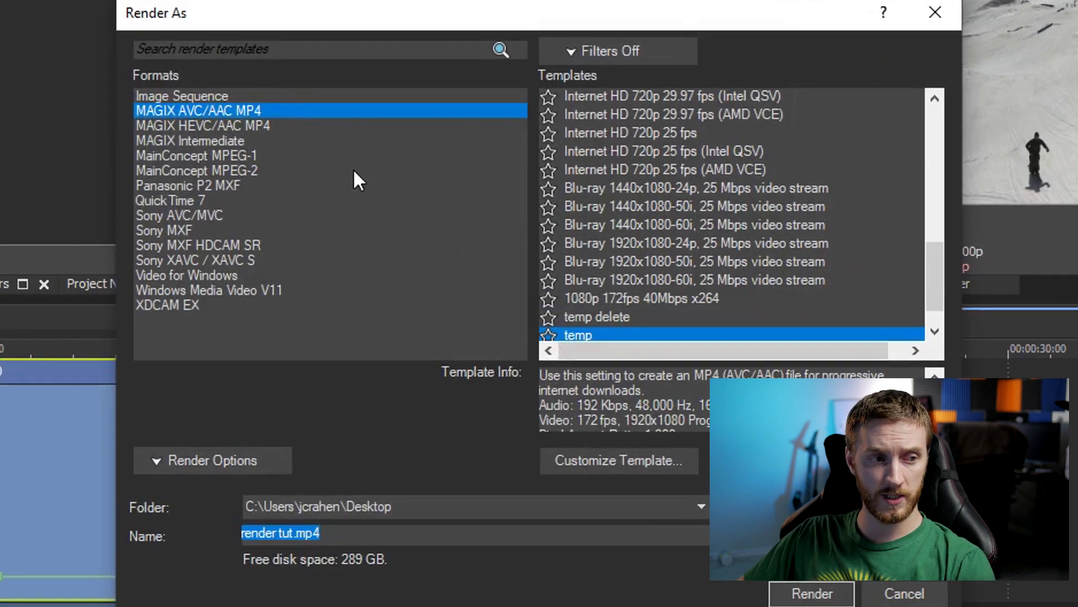
{"action": "scroll", "coordinate": [644, 291], "scroll_direction": "up", "scroll_amount": 10}
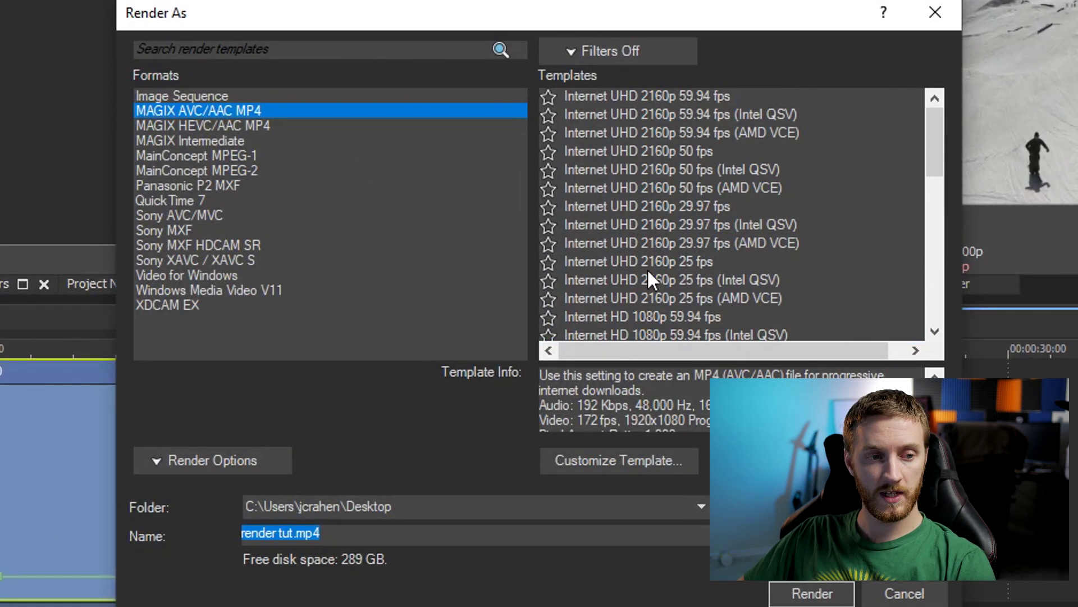
{"action": "scroll", "coordinate": [633, 206], "scroll_direction": "down", "scroll_amount": 2}
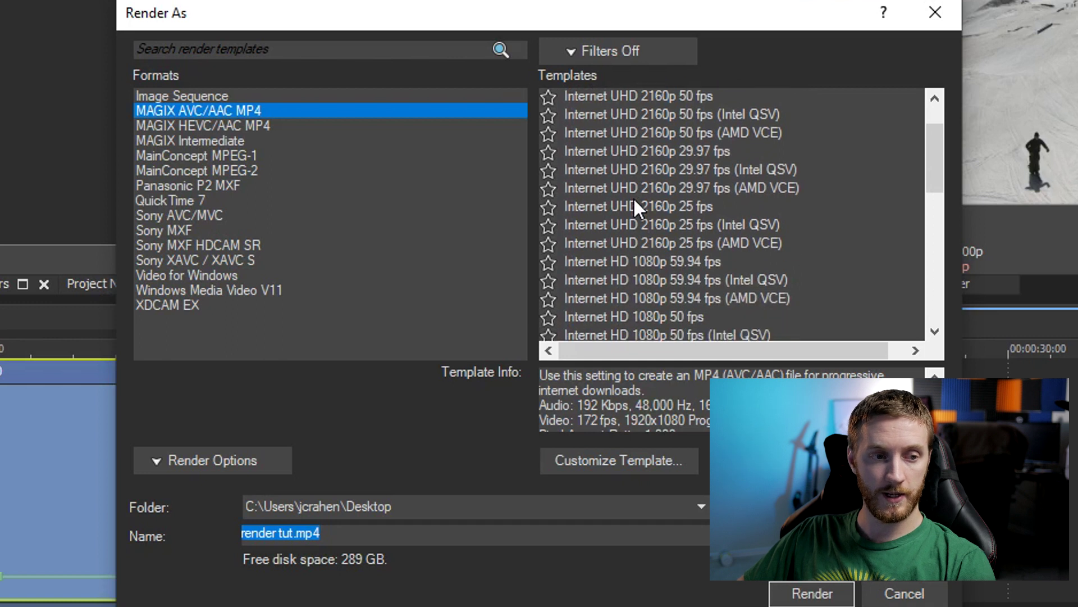
{"action": "left_click", "coordinate": [676, 214]}
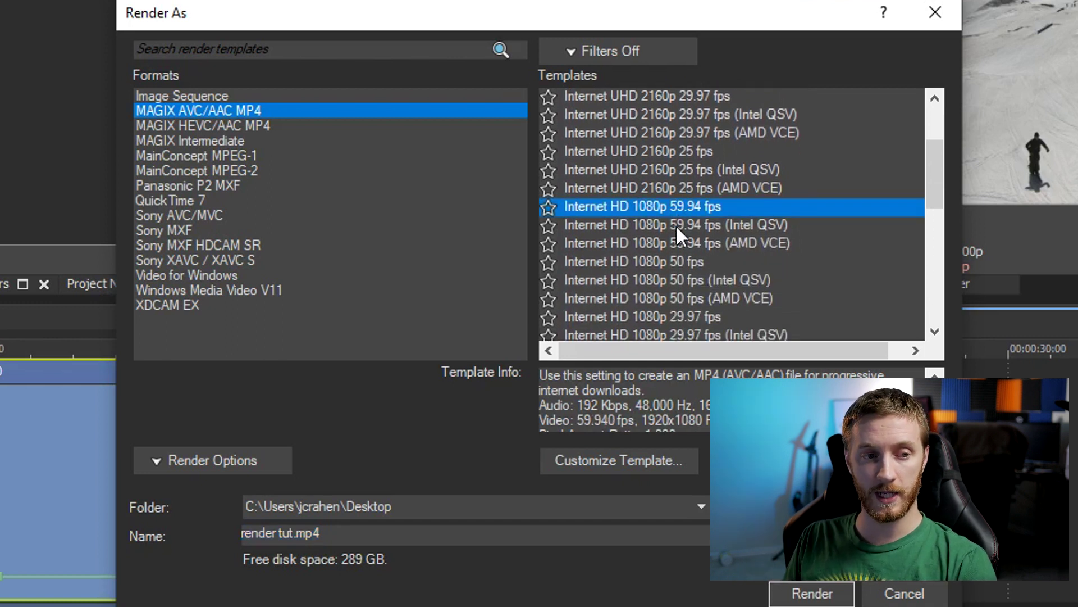
{"action": "left_click", "coordinate": [676, 224]}
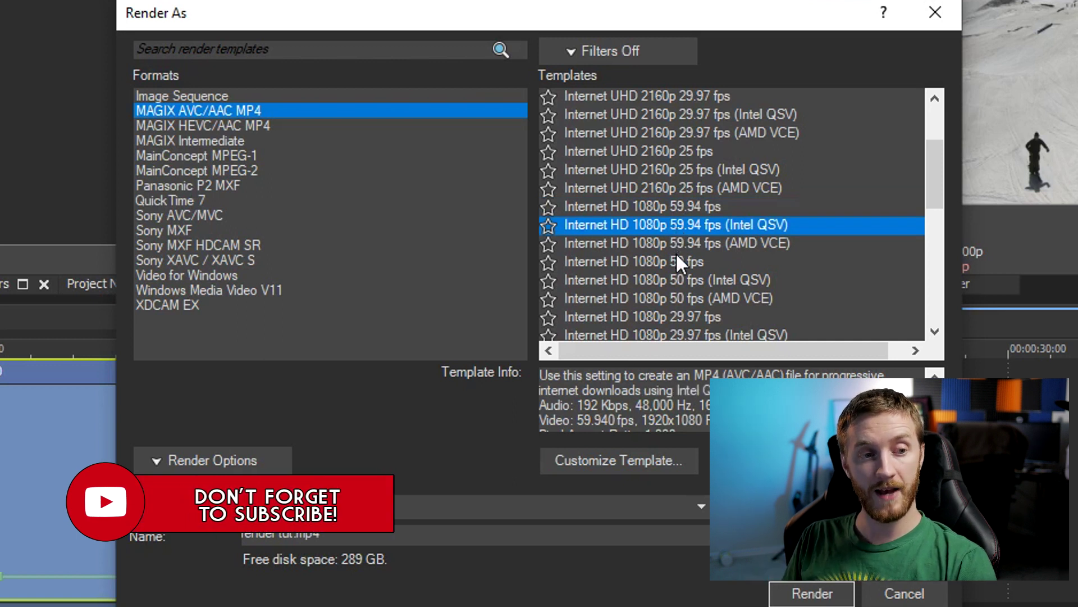
{"action": "left_click", "coordinate": [675, 244]}
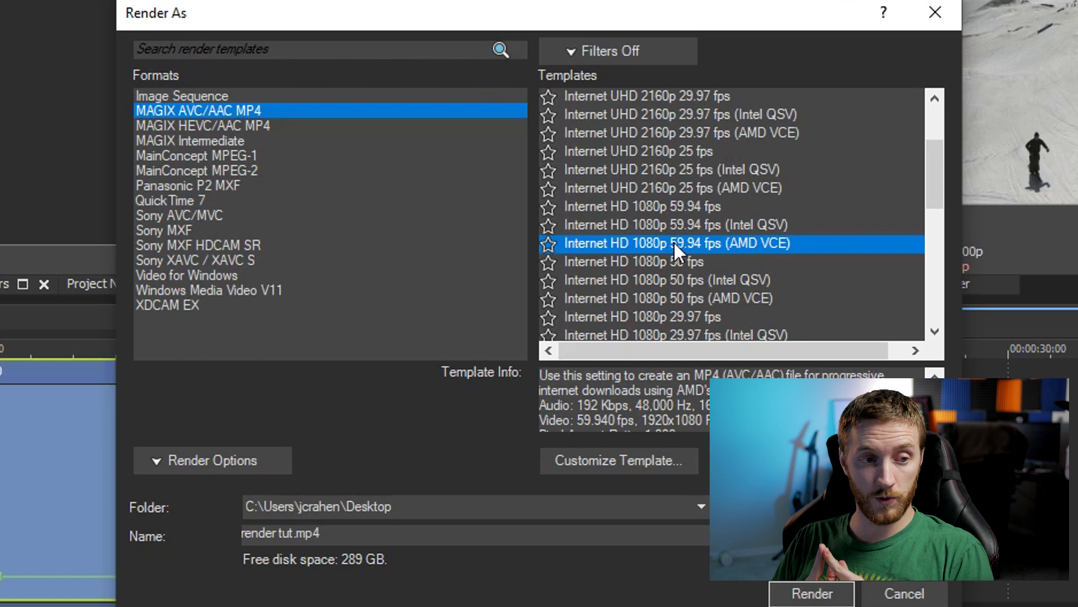
{"action": "left_click", "coordinate": [673, 205]}
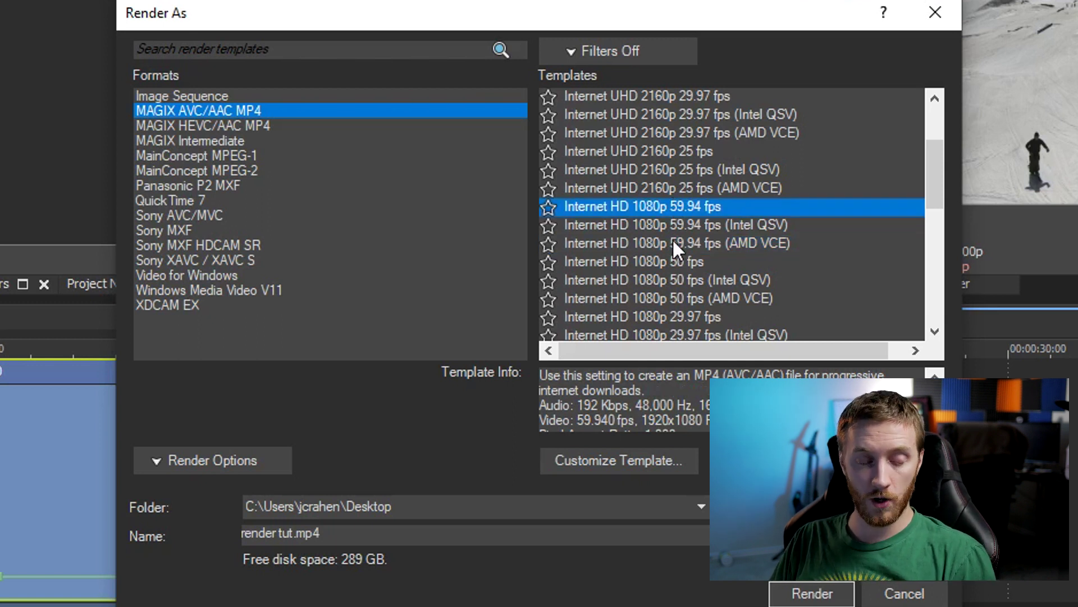
{"action": "left_click", "coordinate": [674, 243]}
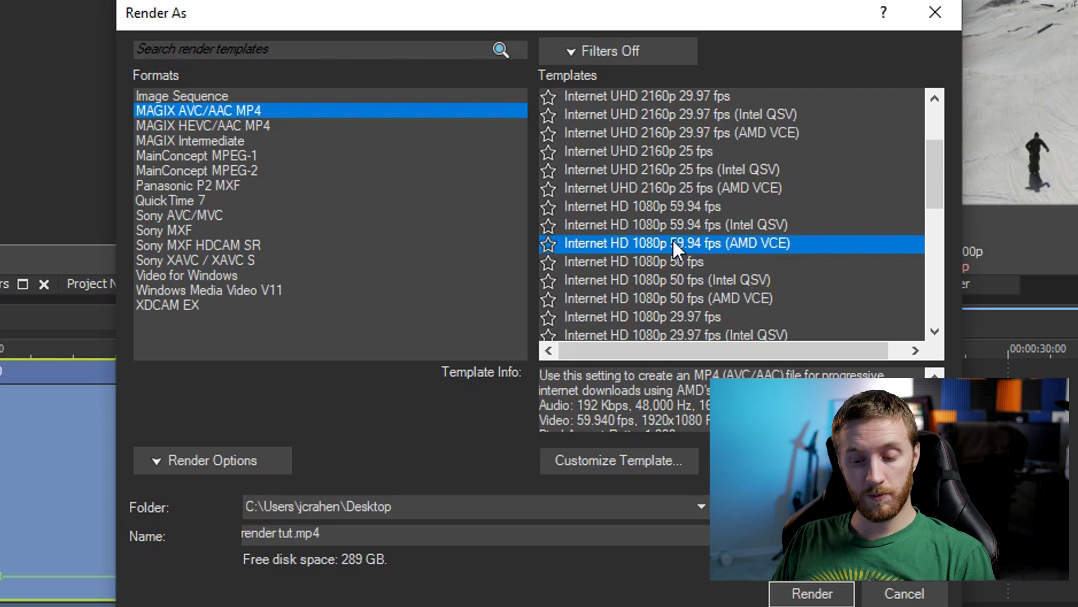
{"action": "left_click", "coordinate": [668, 206]}
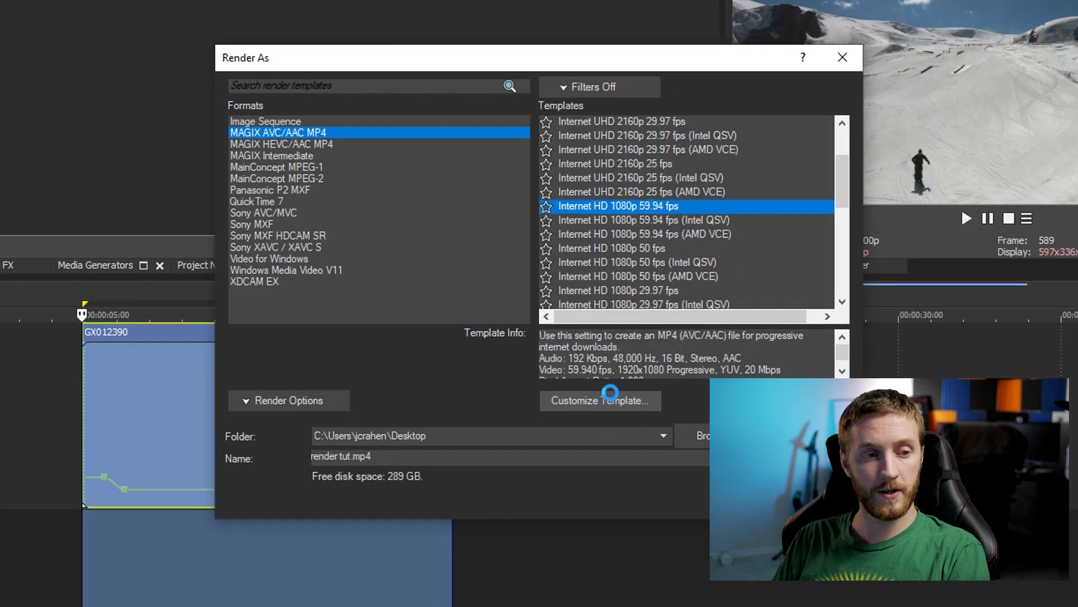
- Customize the template and set the encoding profile to High
{"action": "left_click", "coordinate": [613, 433]}
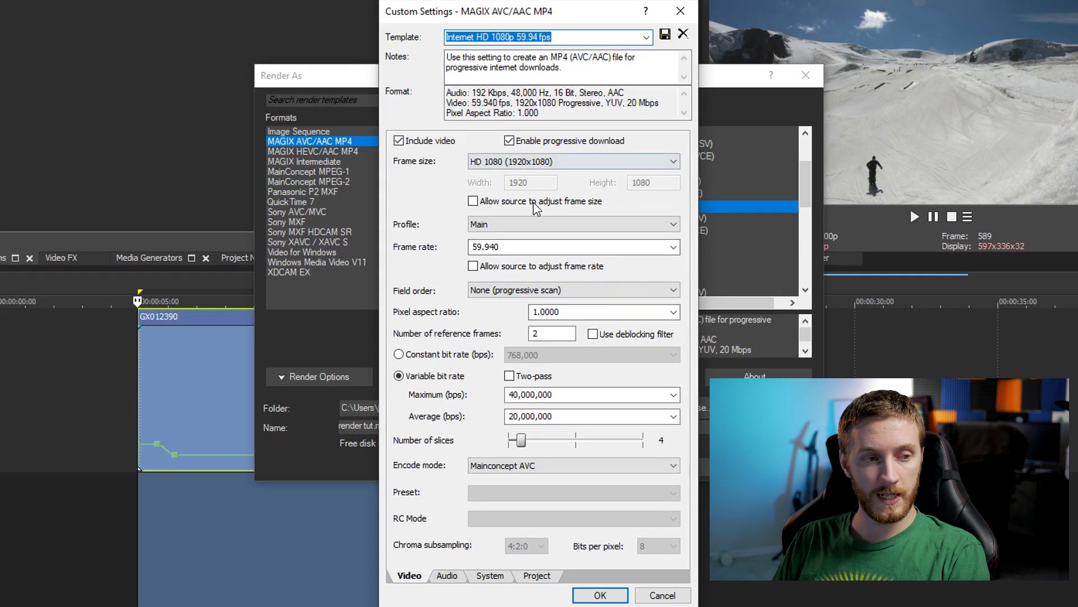
{"action": "left_click", "coordinate": [517, 221]}
{"action": "left_click", "coordinate": [487, 257]}
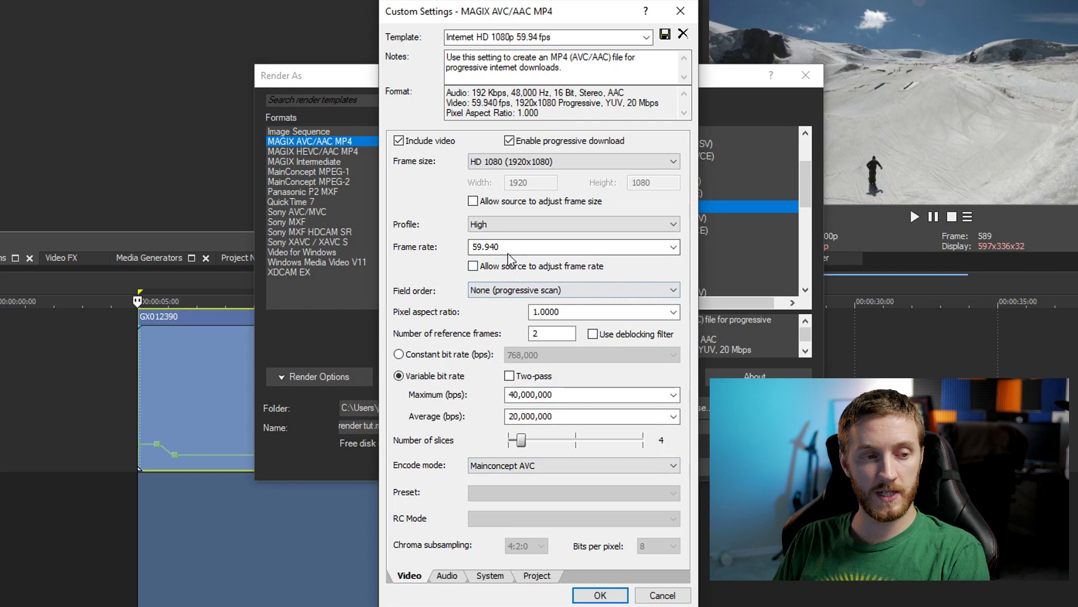
{"action": "left_click", "coordinate": [561, 247]}
{"action": "left_click", "coordinate": [674, 247]}
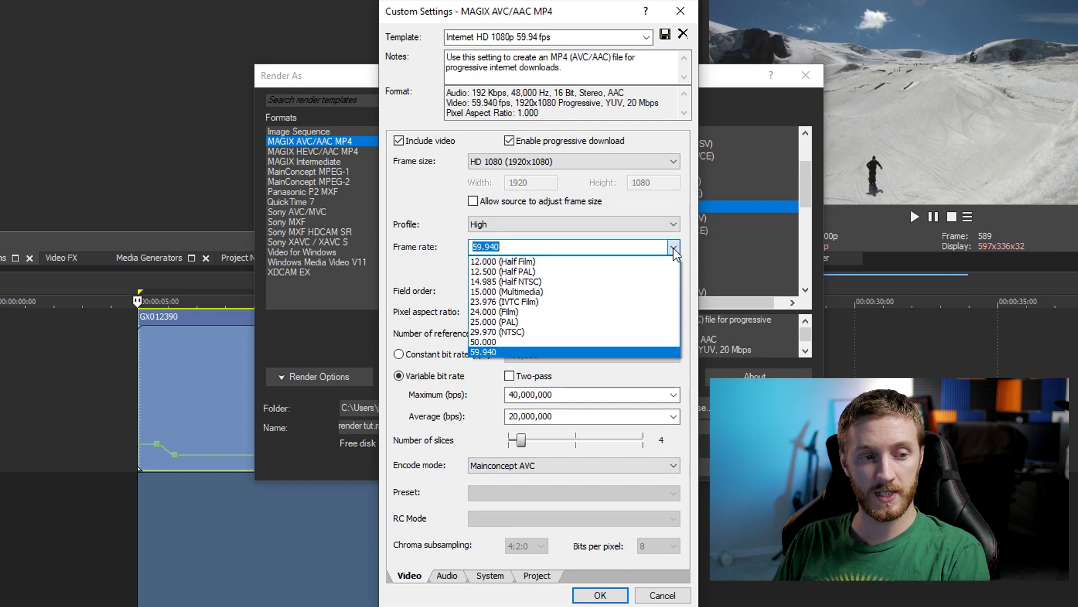
{"action": "left_click", "coordinate": [673, 247]}
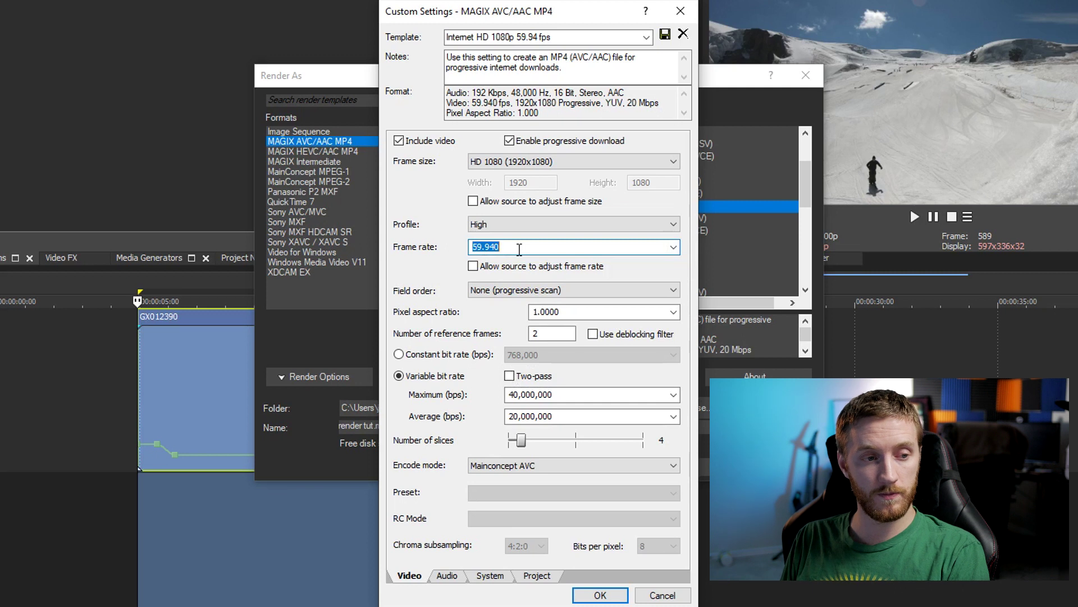
- Enter frame rates 100, 150 and 240; the value caps at 172.000000
{"action": "type", "text": "100"}
{"action": "key", "text": "Return"}
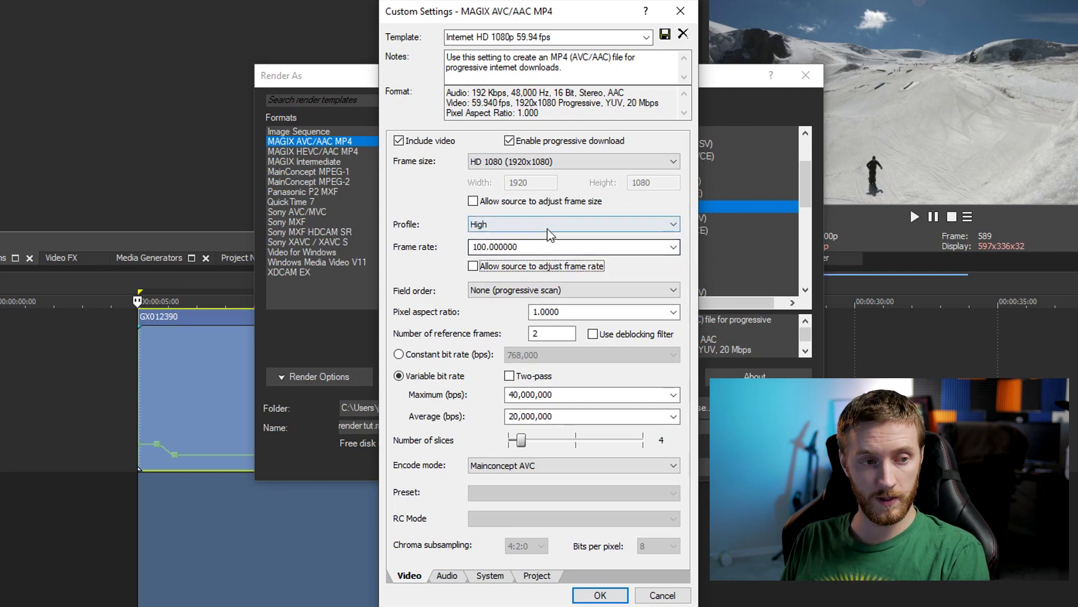
{"action": "type", "text": "150"}
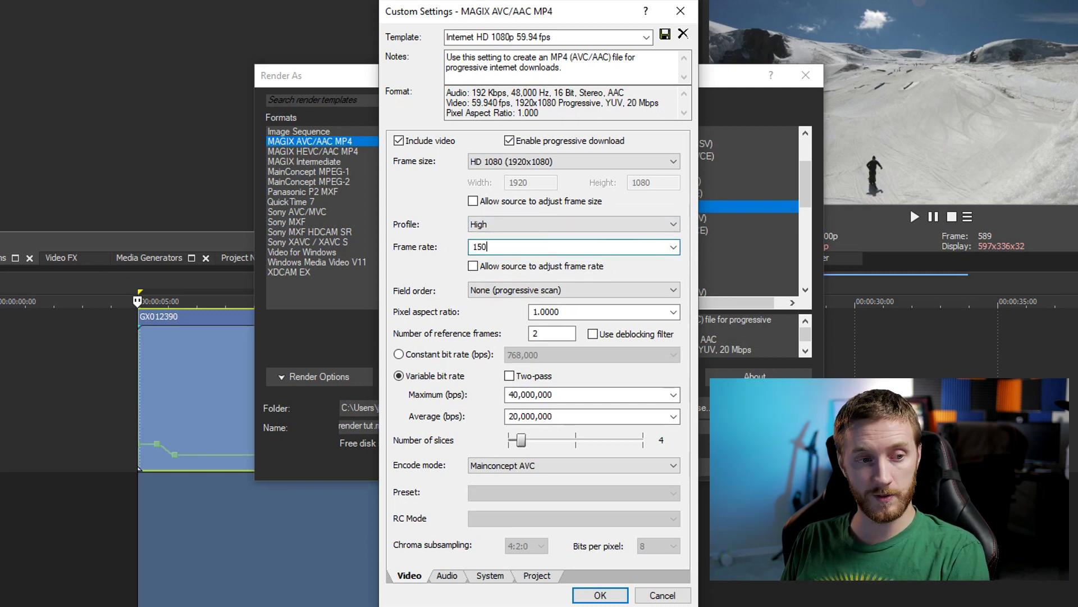
{"action": "key", "text": "Tab"}
{"action": "key", "text": "shift+Tab"}
{"action": "type", "text": "240"}
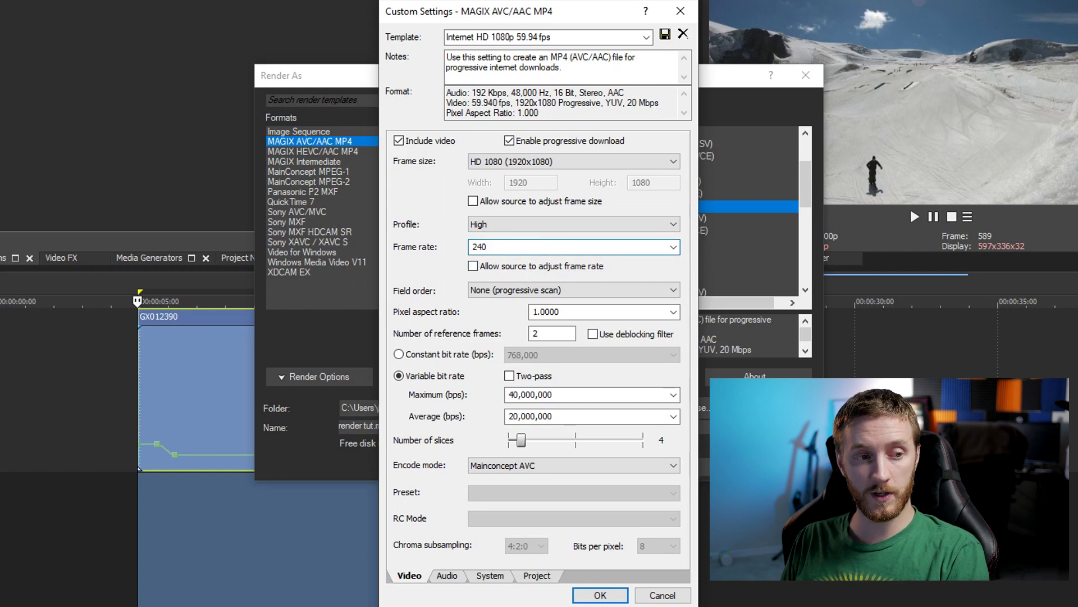
{"action": "key", "text": "Tab"}
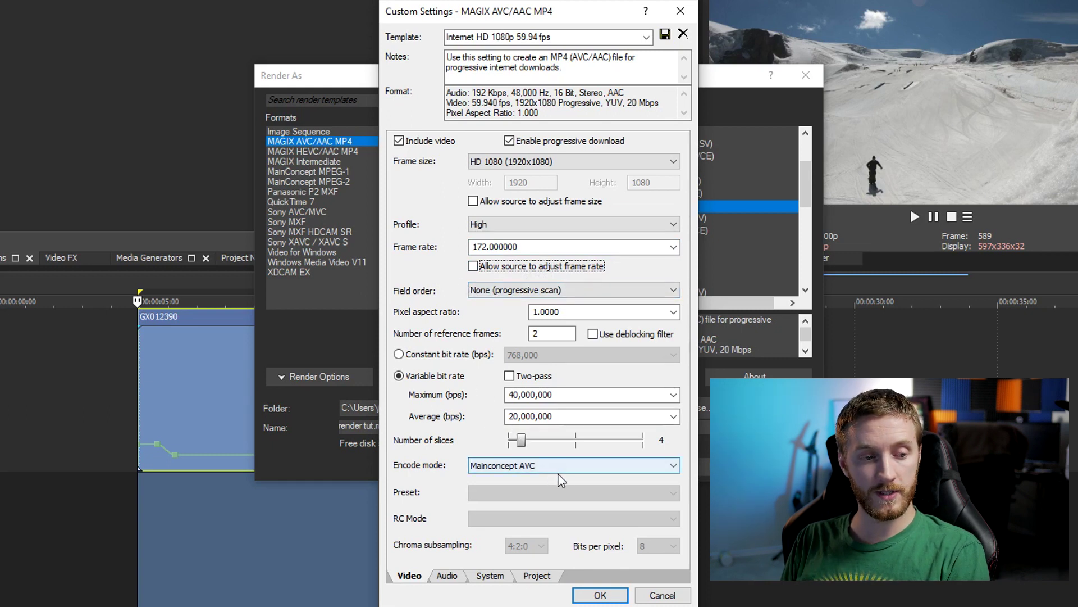
{"action": "left_click", "coordinate": [521, 466]}
- Switch encoding to Intel QSV and experiment with typed frame rate values
{"action": "left_click", "coordinate": [517, 490]}
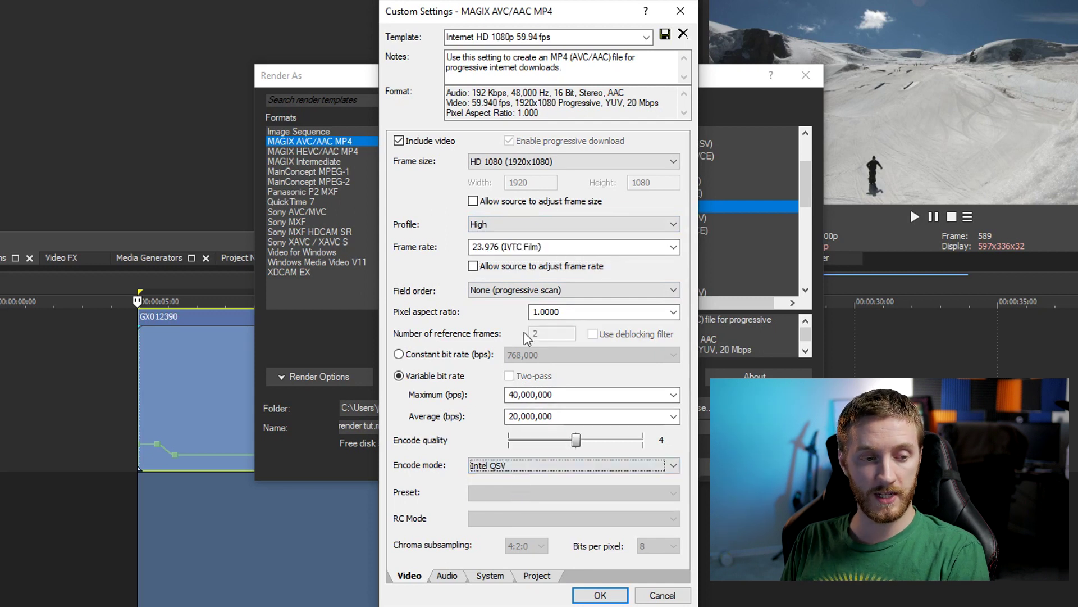
{"action": "left_click", "coordinate": [561, 247]}
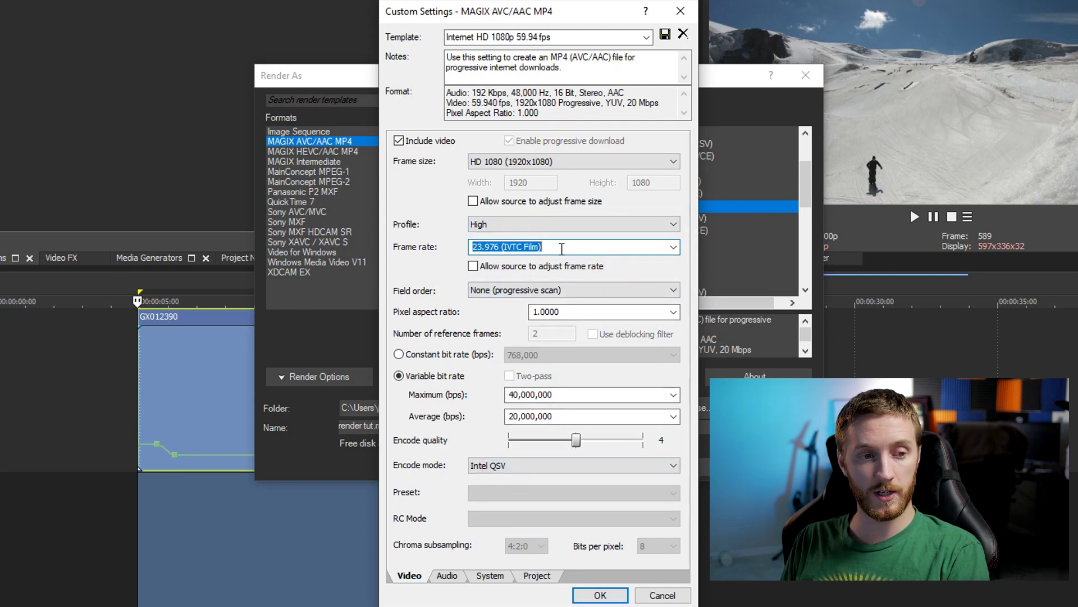
{"action": "type", "text": "6"}
{"action": "key", "text": "Return"}
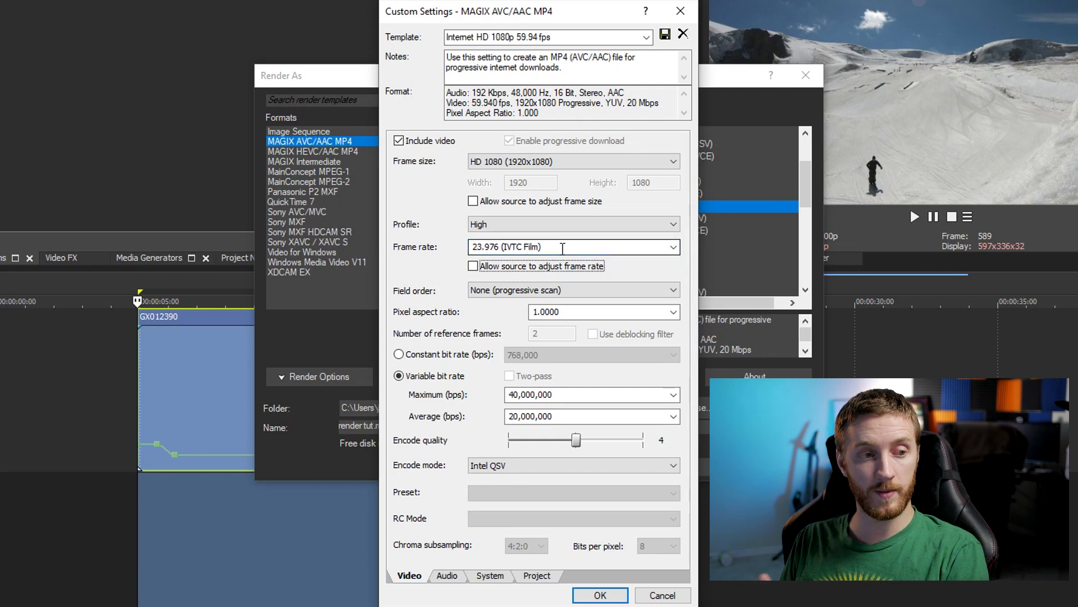
{"action": "type", "text": "1"}
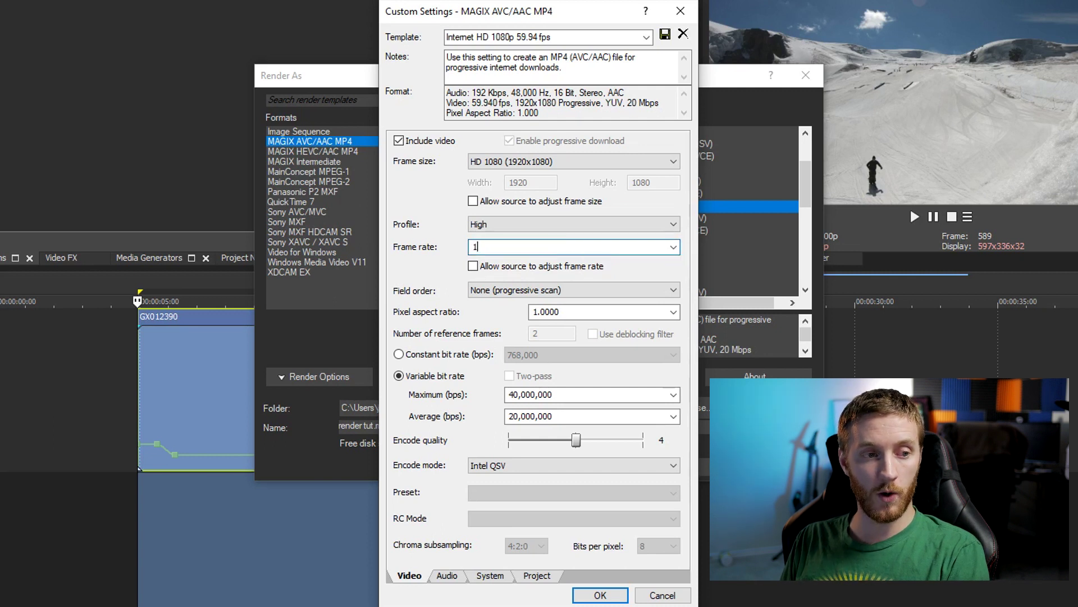
{"action": "type", "text": ".00"}
{"action": "key", "text": "Return"}
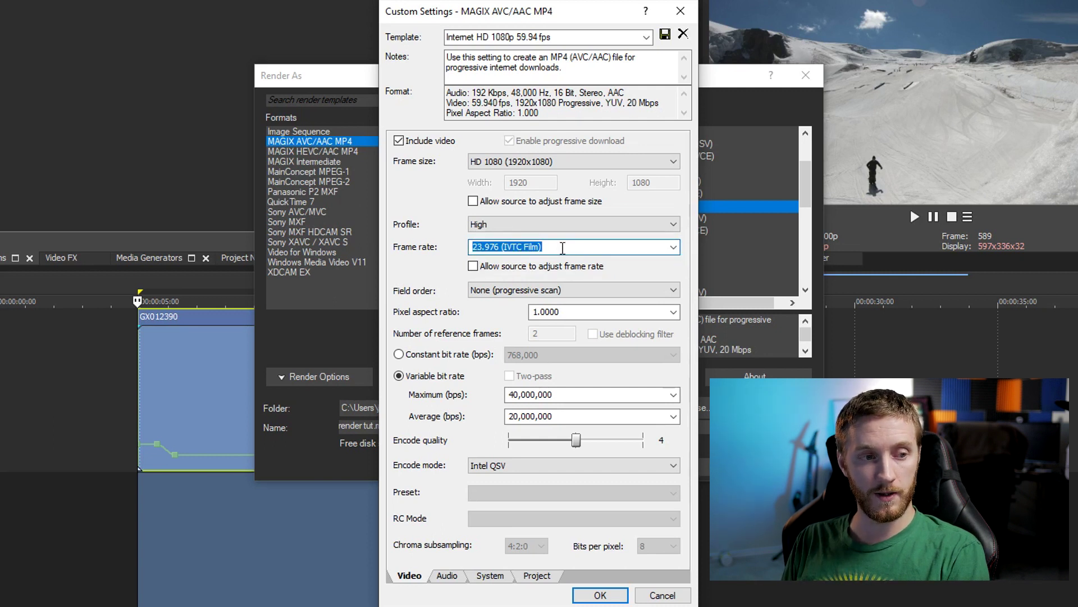
{"action": "type", "text": "172"}
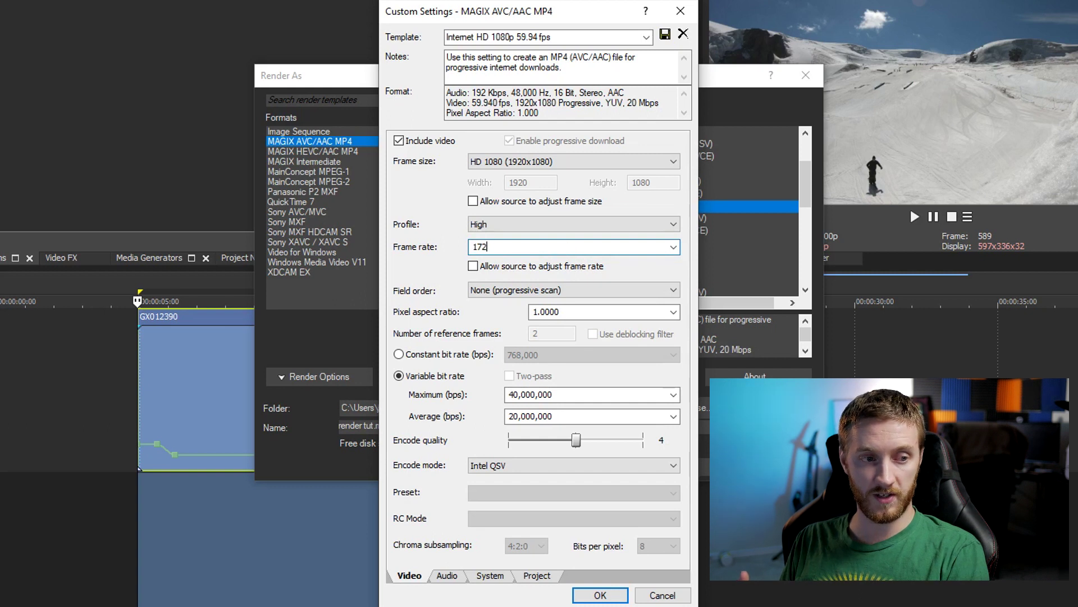
{"action": "type", "text": "00"}
{"action": "key", "text": "BackSpace"}
{"action": "key", "text": "BackSpace"}
{"action": "key", "text": "Tab"}
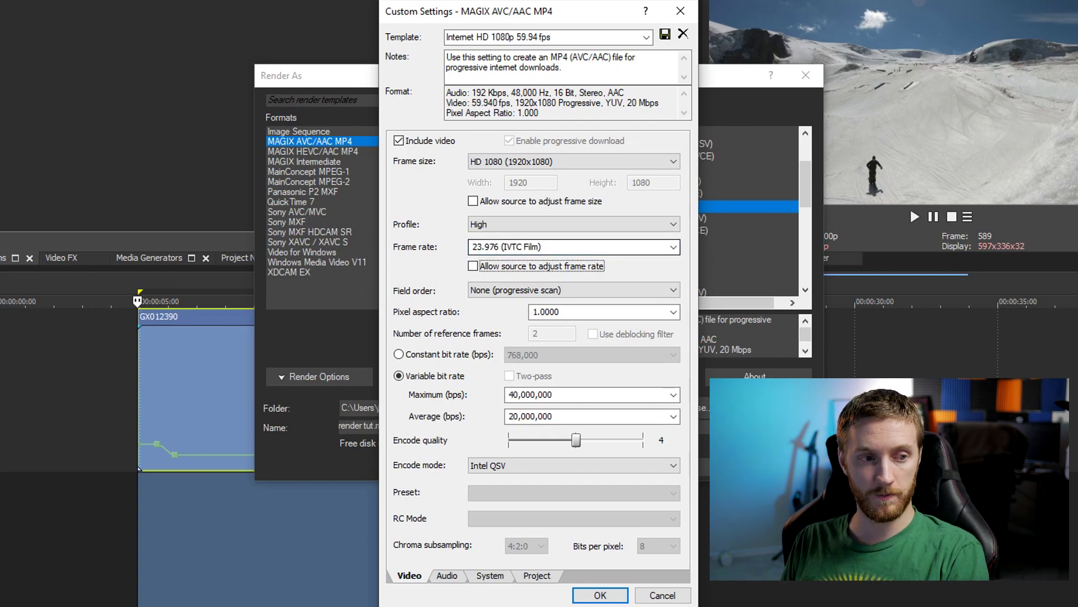
- Switch encoding to AMD VCE and enter 100, then 240, clamping to 172.000000
{"action": "left_click", "coordinate": [524, 465]}
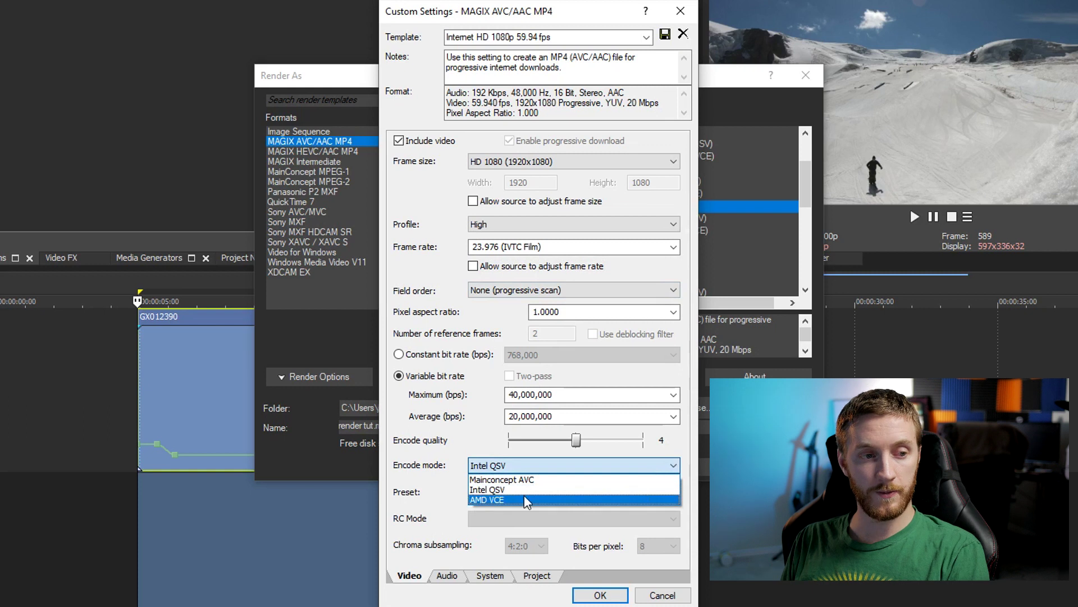
{"action": "left_click", "coordinate": [524, 502]}
{"action": "left_click", "coordinate": [535, 248]}
{"action": "type", "text": "100"}
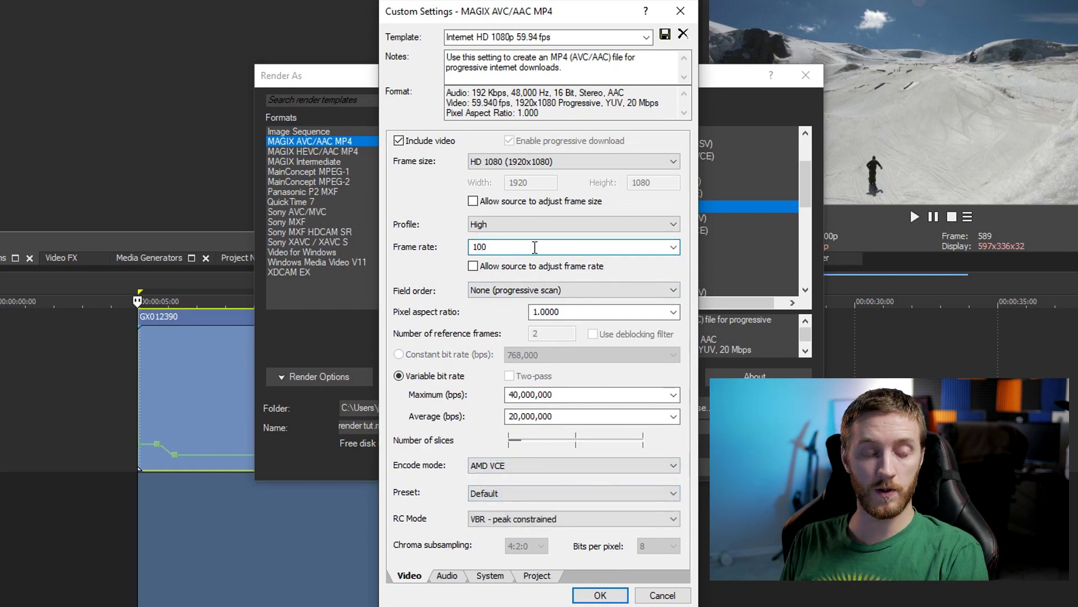
{"action": "key", "text": "Tab"}
{"action": "left_click", "coordinate": [534, 247]}
{"action": "type", "text": "240"}
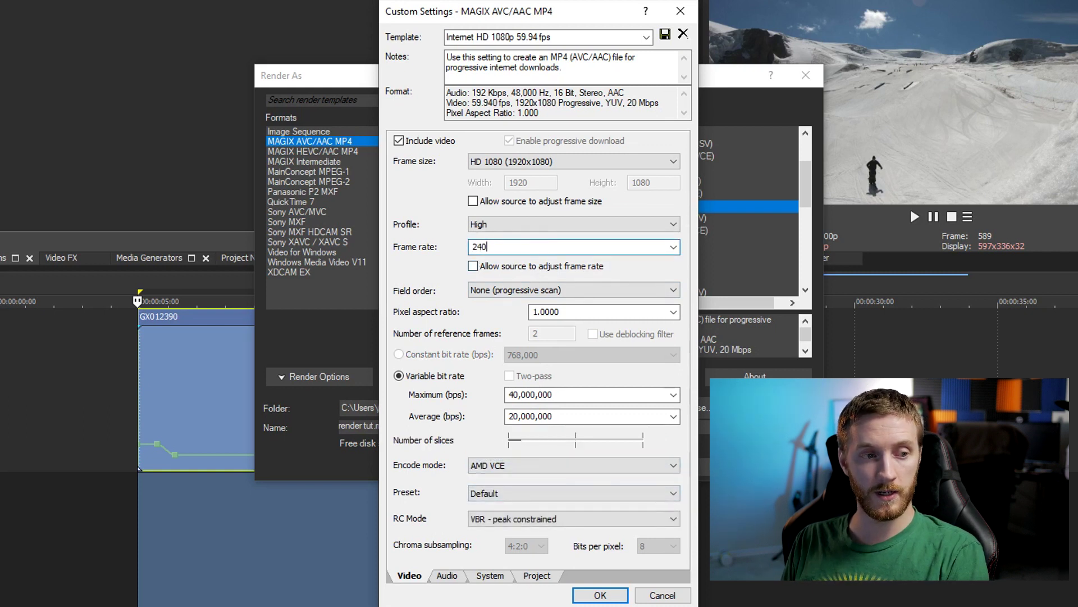
{"action": "key", "text": "Tab"}
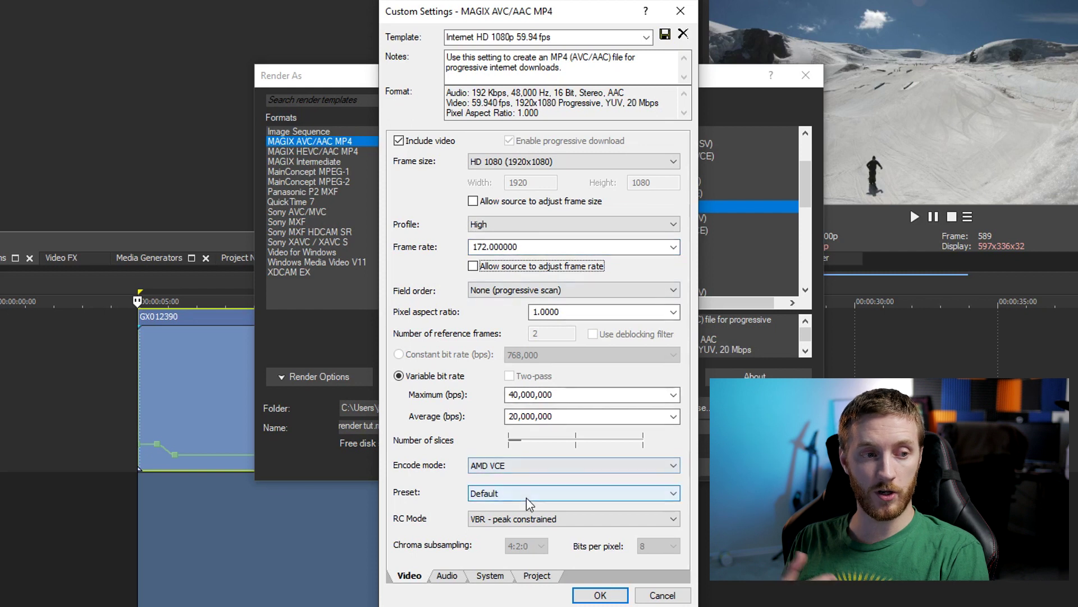
{"action": "left_click", "coordinate": [572, 465]}
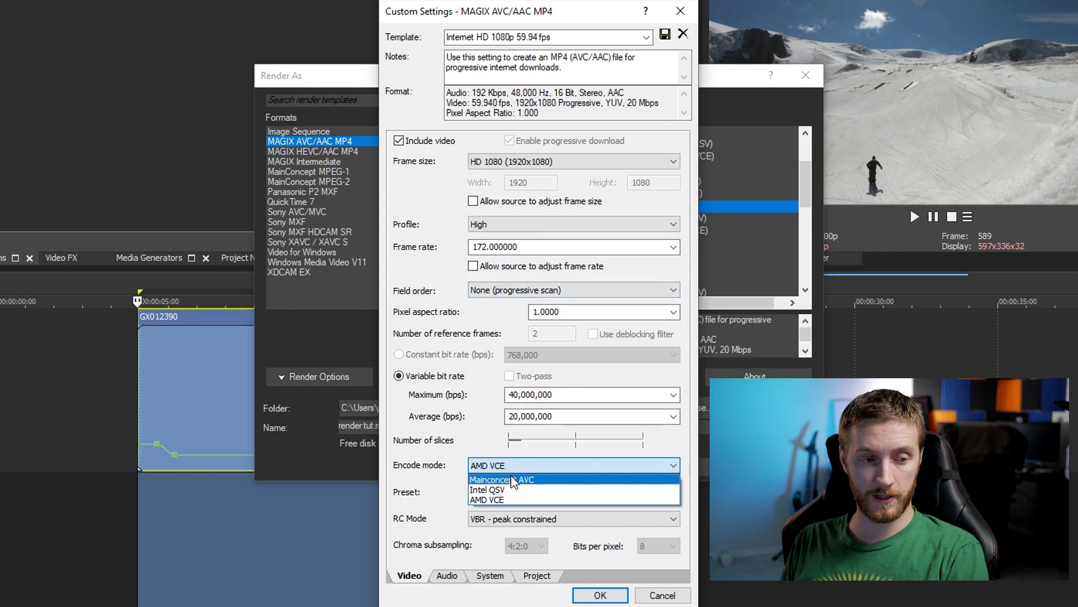
- Switch encoding to Mainconcept AVC, leaving 'Allow source to adjust frame rate' unticked
{"action": "left_click", "coordinate": [562, 486]}
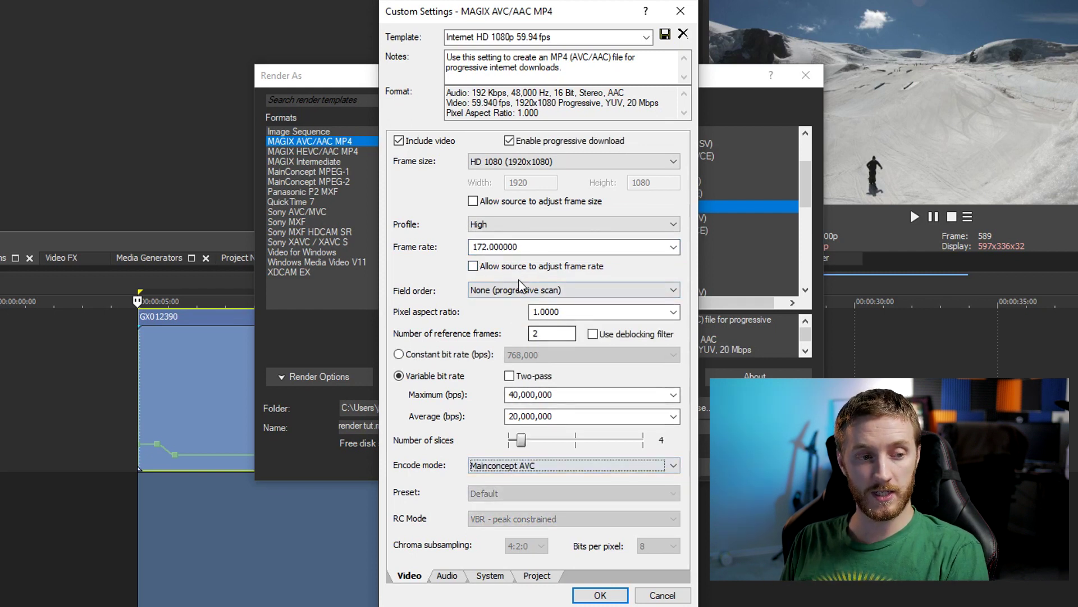
{"action": "left_click", "coordinate": [473, 267]}
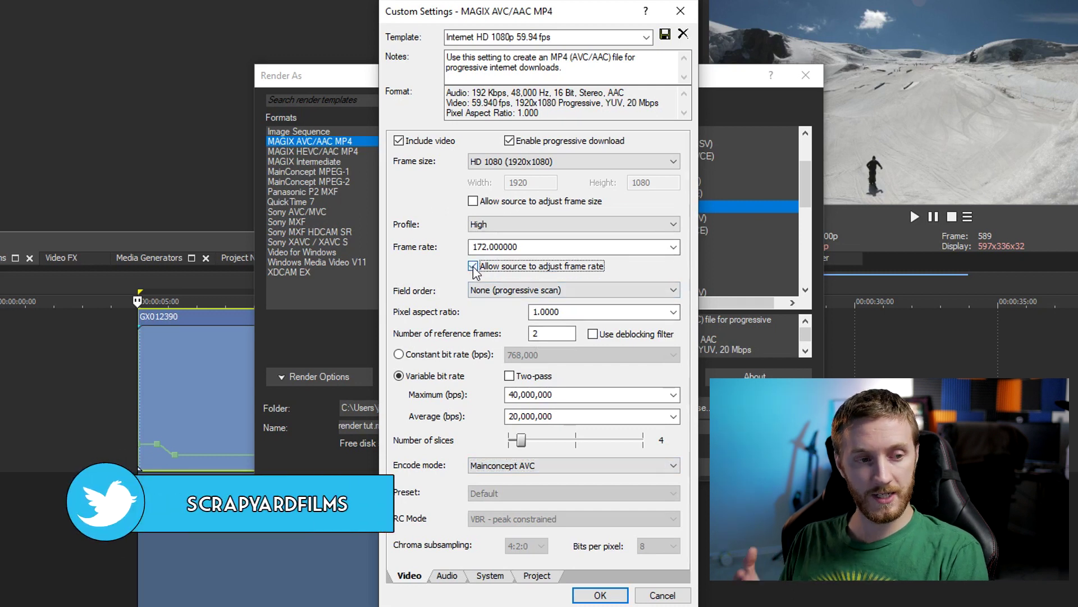
{"action": "left_click", "coordinate": [473, 266]}
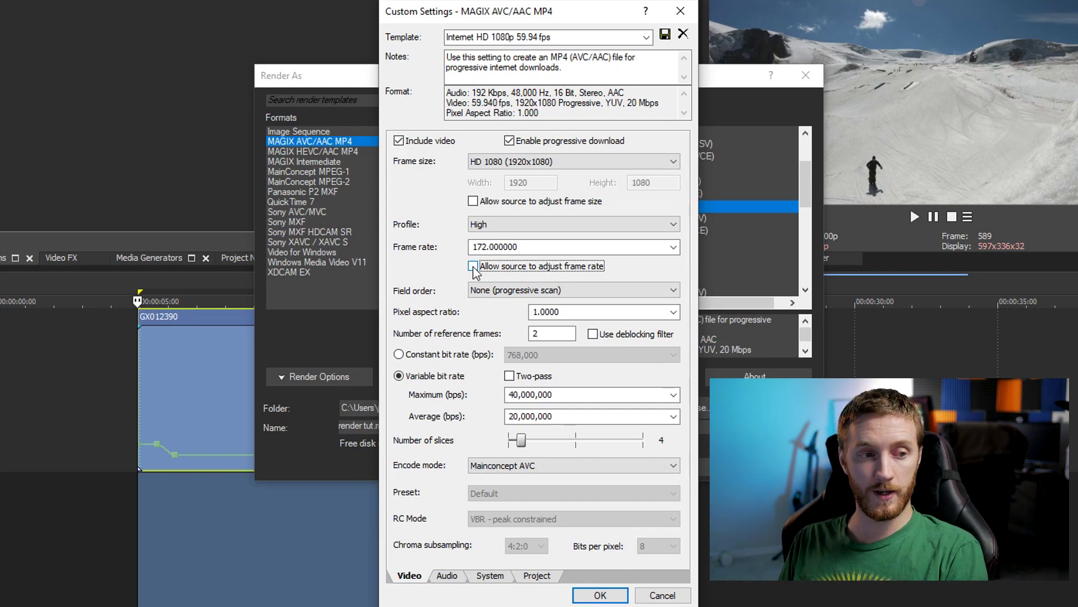
{"action": "left_click", "coordinate": [545, 578]}
- Set video rendering quality to Best and save the settings as template temp
{"action": "left_click", "coordinate": [568, 147]}
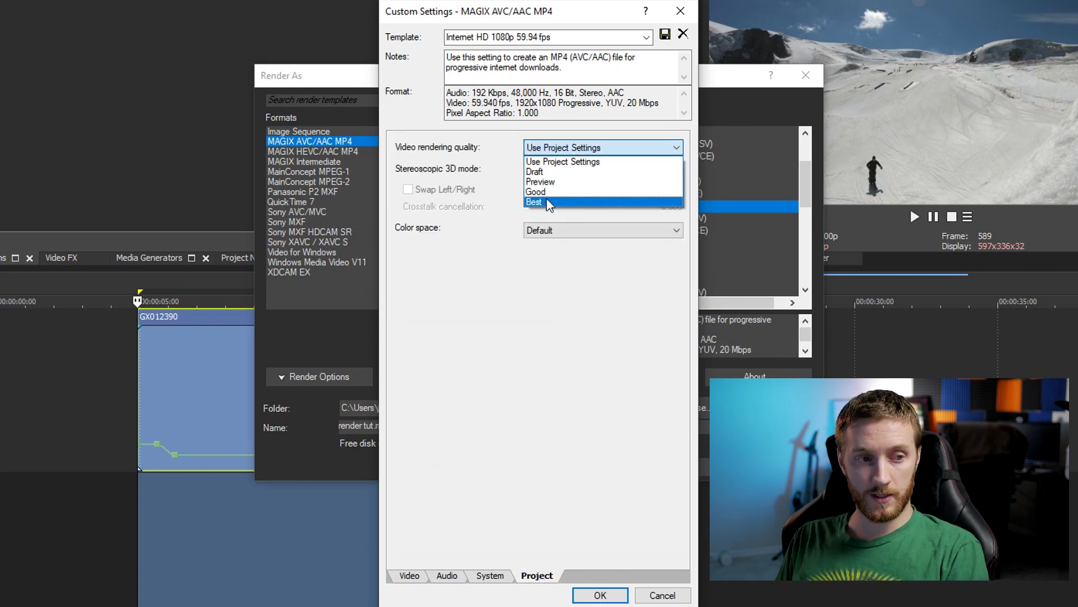
{"action": "left_click", "coordinate": [534, 202]}
{"action": "left_click", "coordinate": [414, 575]}
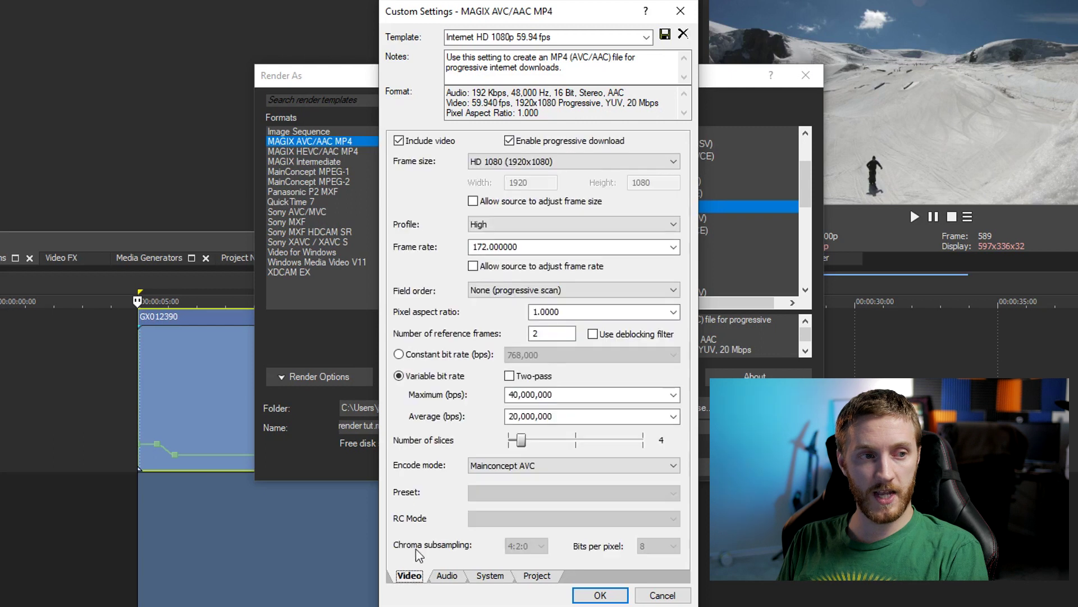
{"action": "type", "text": "temp"}
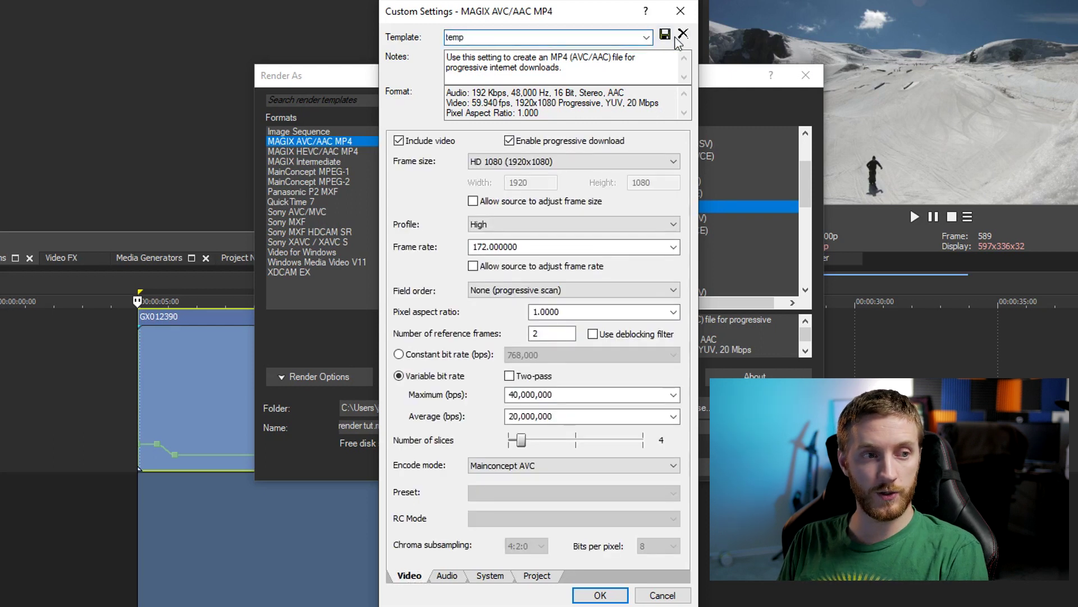
{"action": "left_click", "coordinate": [665, 35]}
{"action": "left_click", "coordinate": [567, 265]}
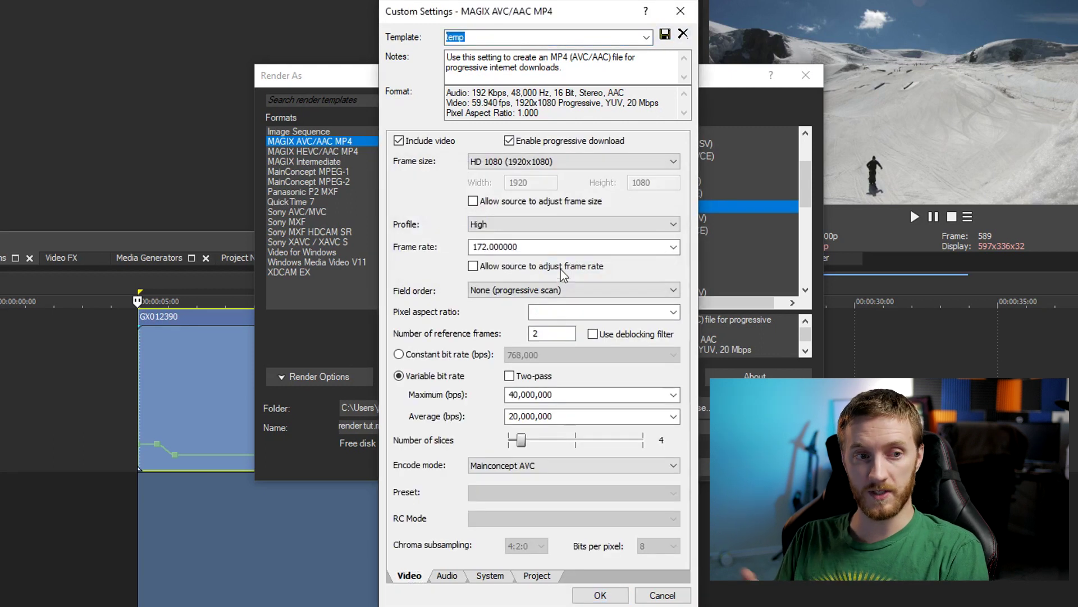
- Render the video with the file name test1
{"action": "left_click", "coordinate": [589, 596]}
{"action": "type", "text": "t"}
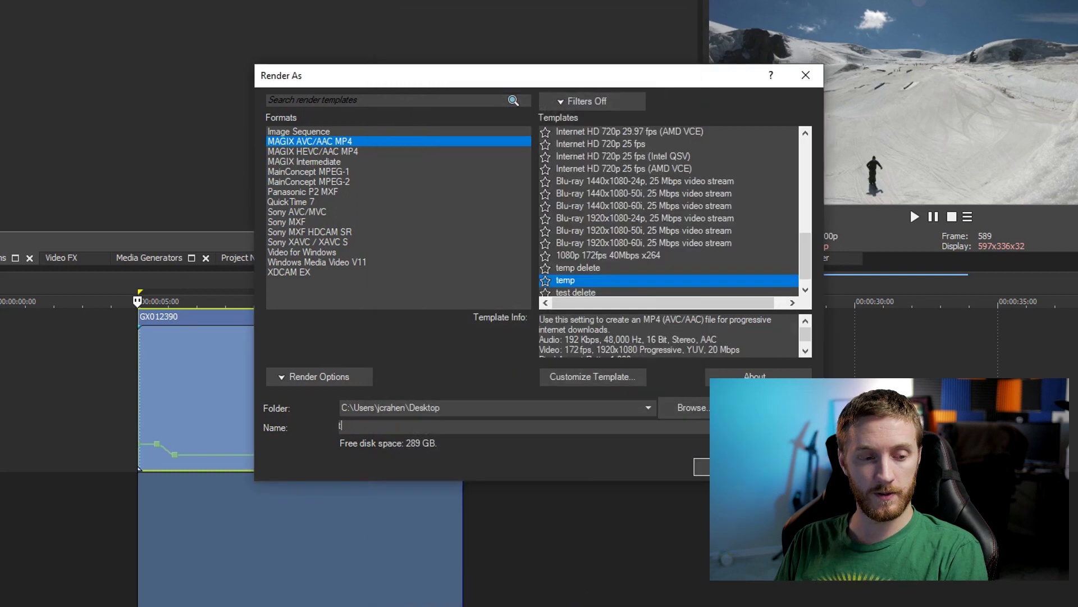
{"action": "type", "text": "est1"}
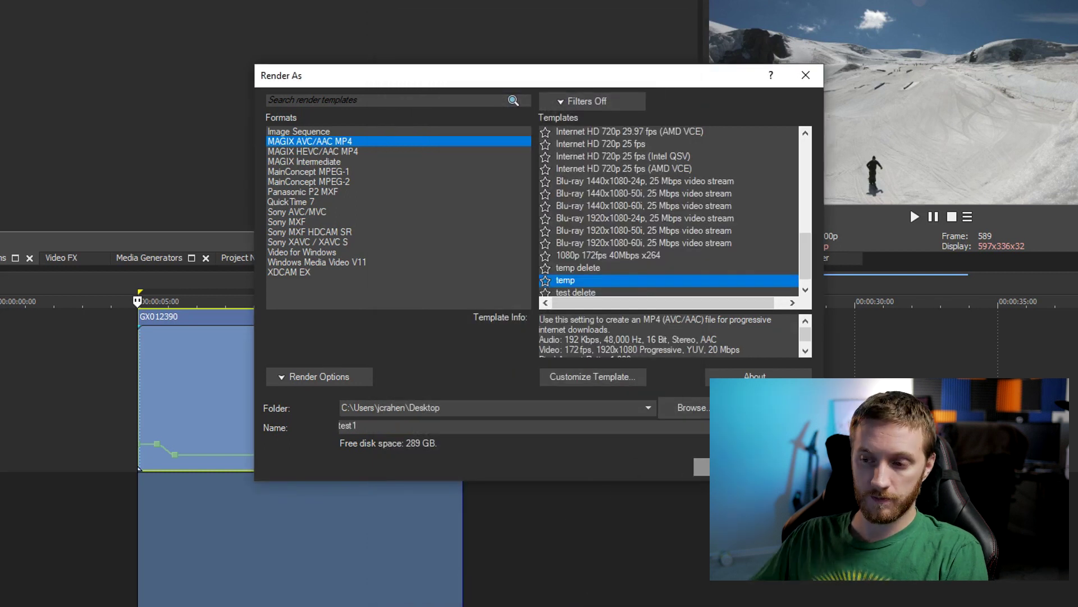
{"action": "key", "text": "Return"}
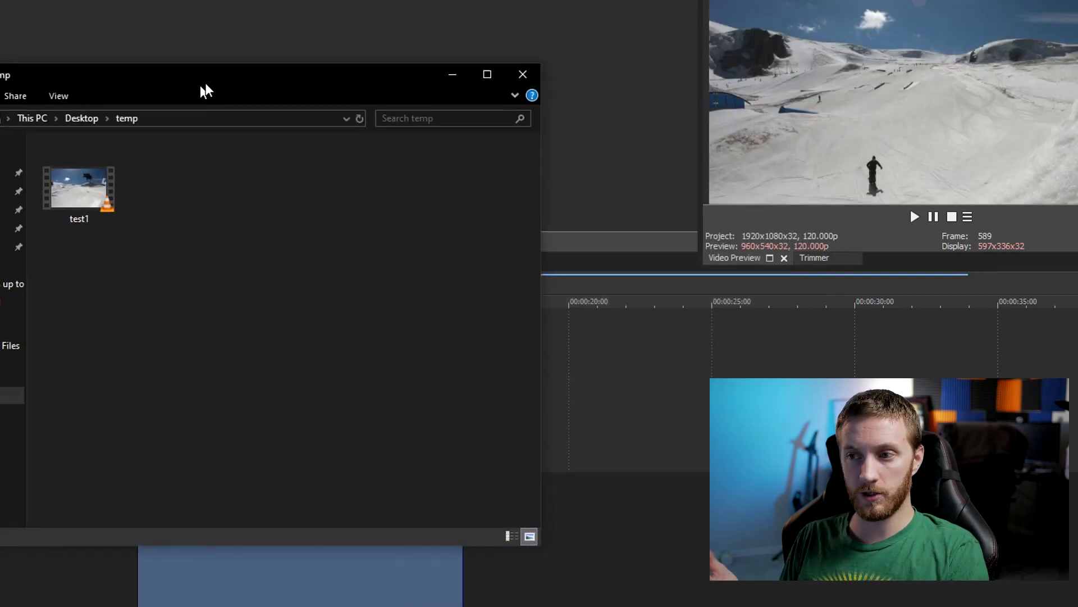
- Check test1's Details for 1920x1080 at 172.00 frames/second, then close its properties
{"action": "left_click", "coordinate": [160, 163]}
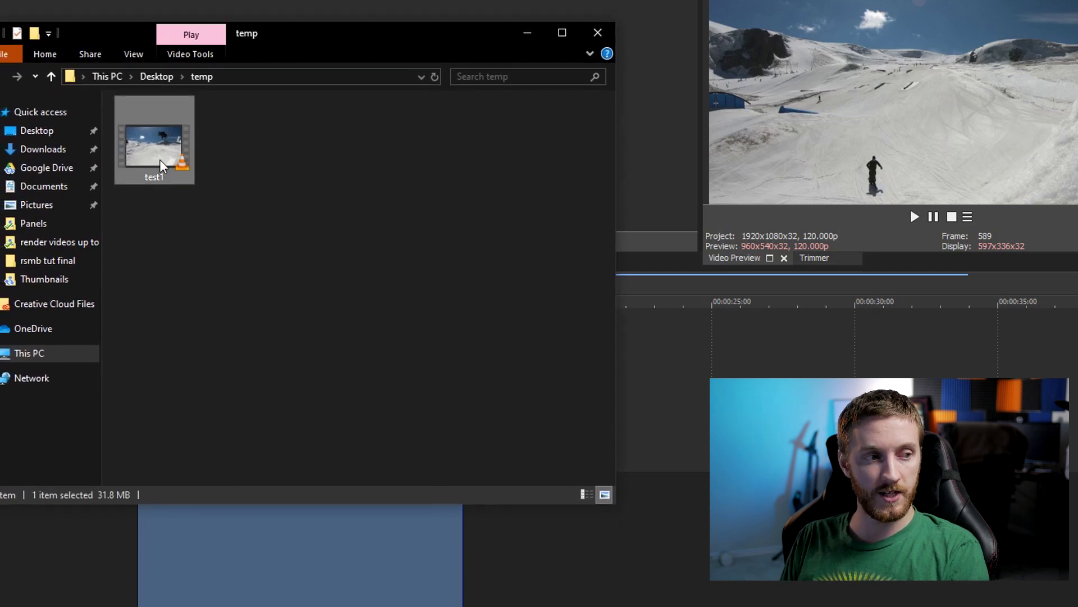
{"action": "right_click", "coordinate": [145, 153]}
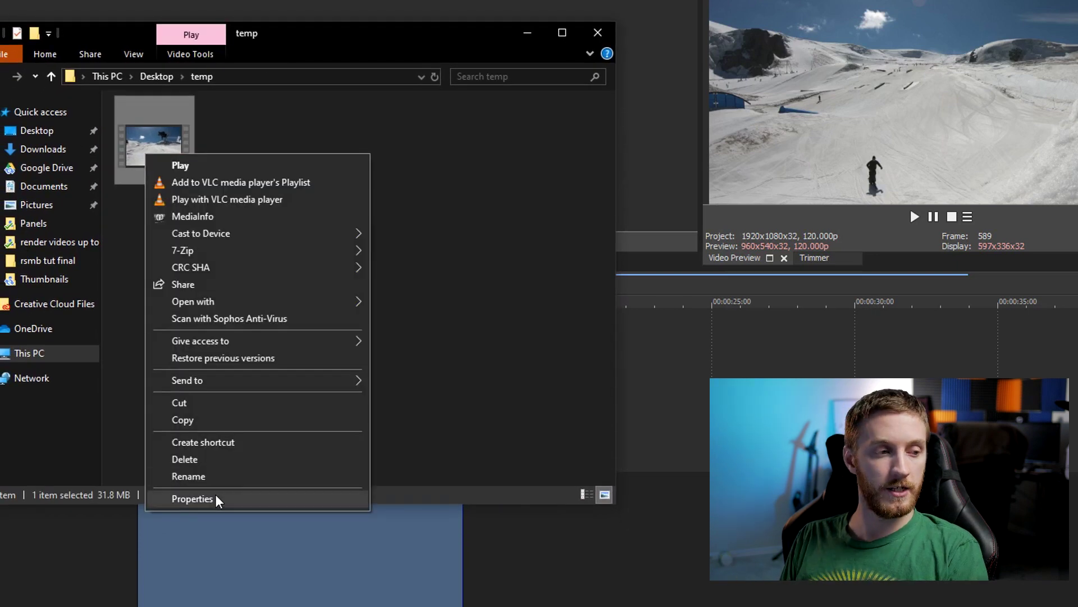
{"action": "left_click", "coordinate": [221, 497]}
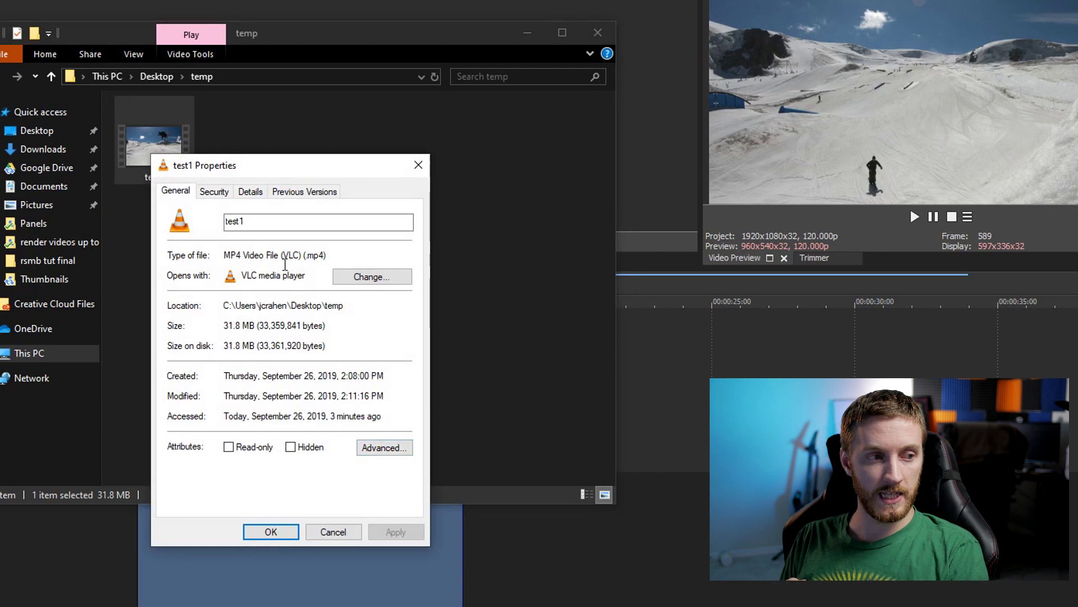
{"action": "left_click", "coordinate": [251, 192]}
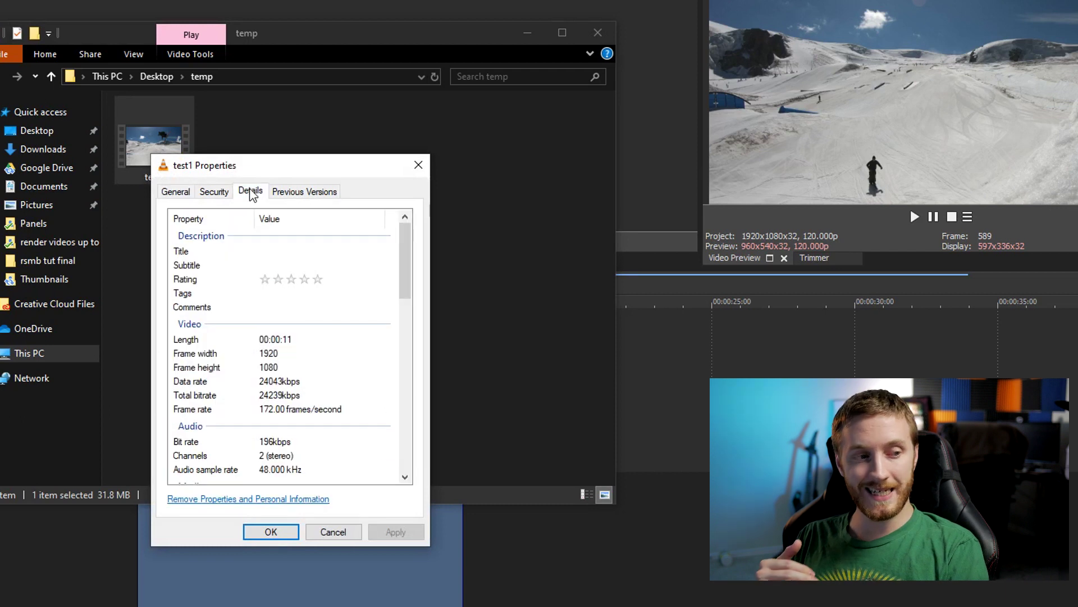
{"action": "left_click", "coordinate": [315, 412]}
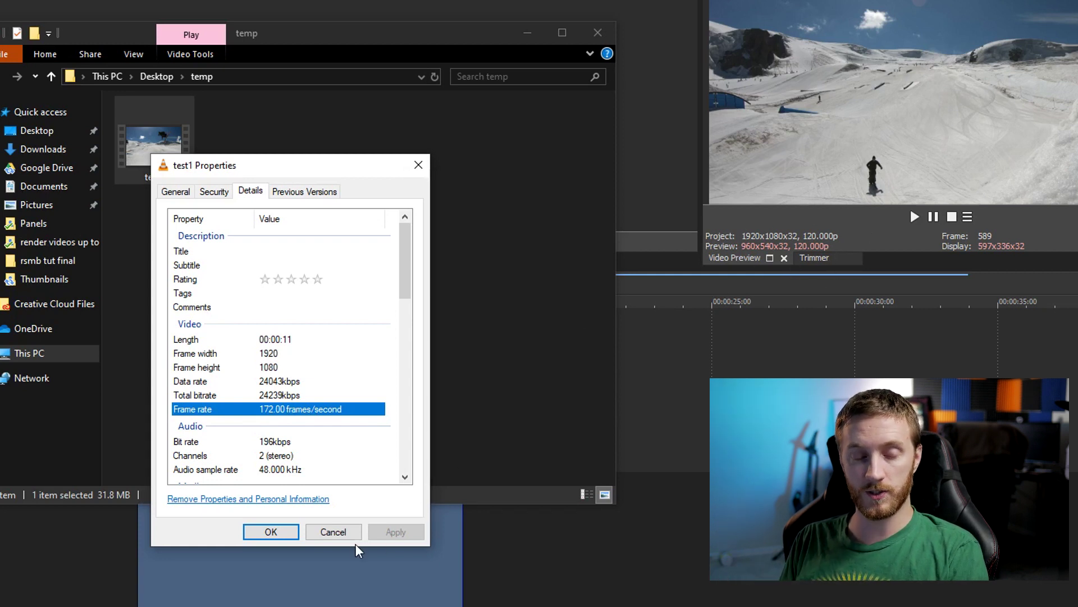
{"action": "left_click", "coordinate": [330, 531]}
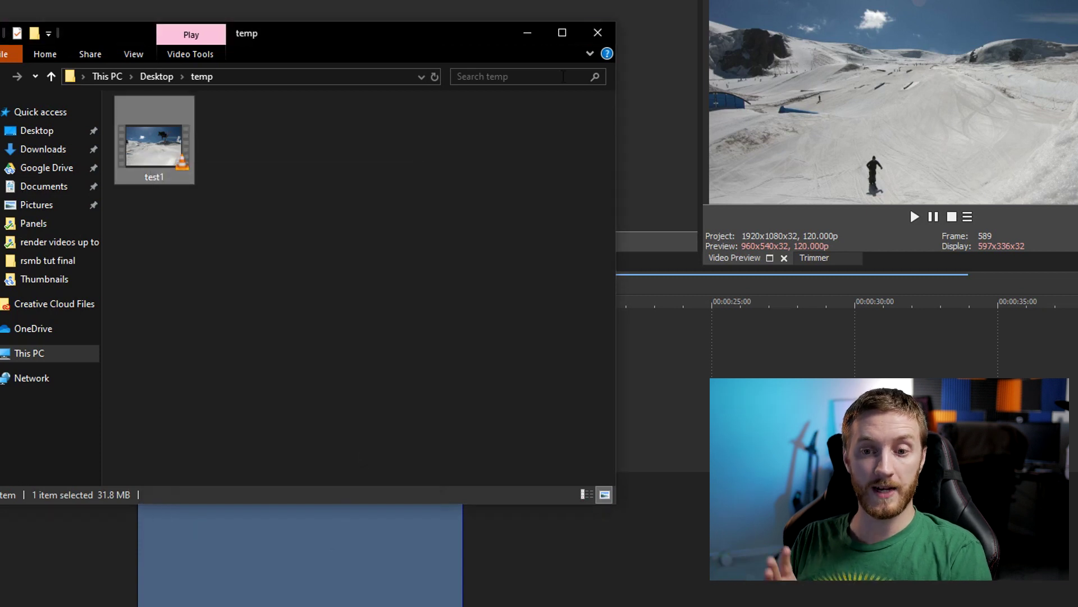
{"action": "left_click", "coordinate": [588, 30]}
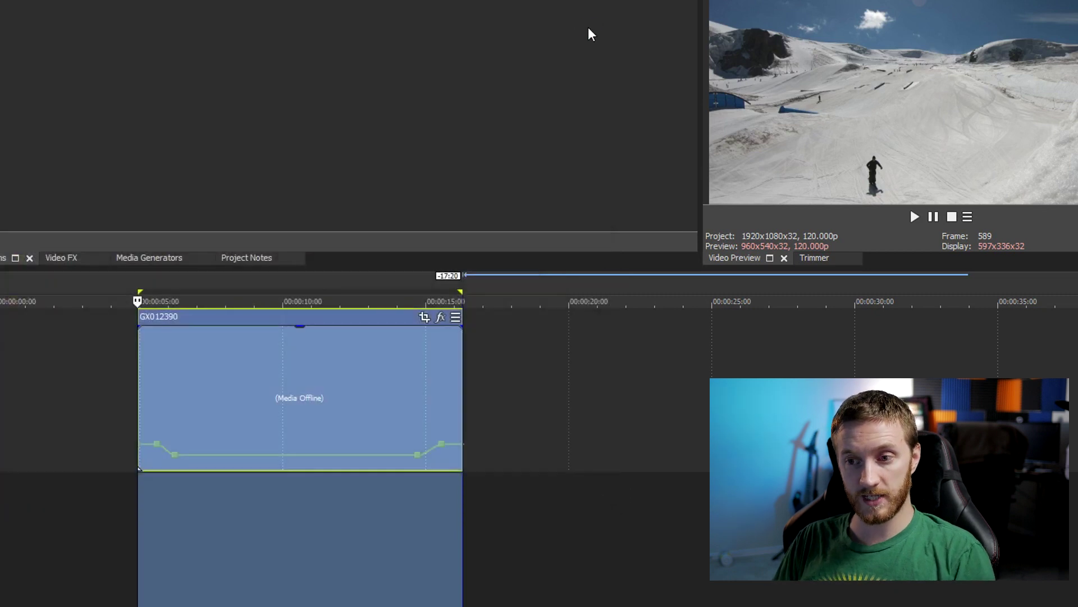